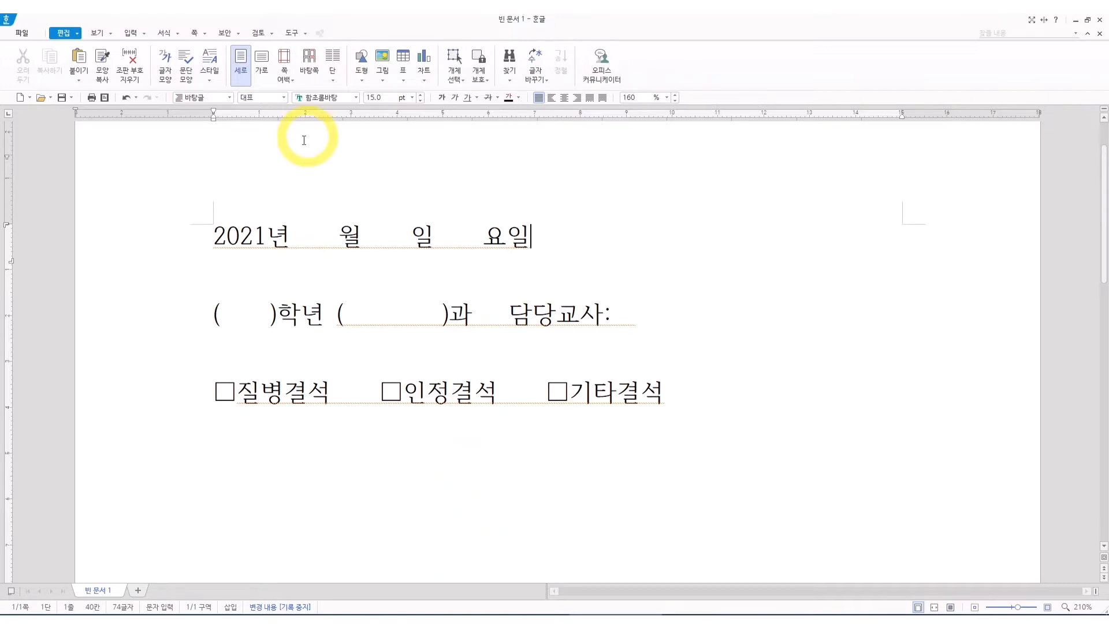
click(163, 243)
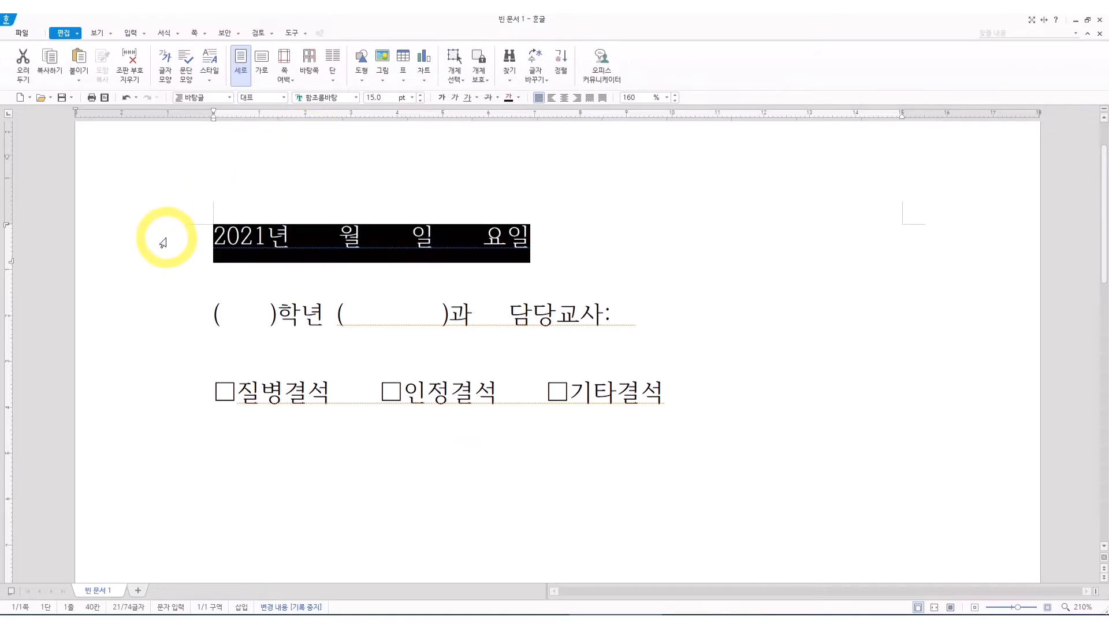
click(164, 324)
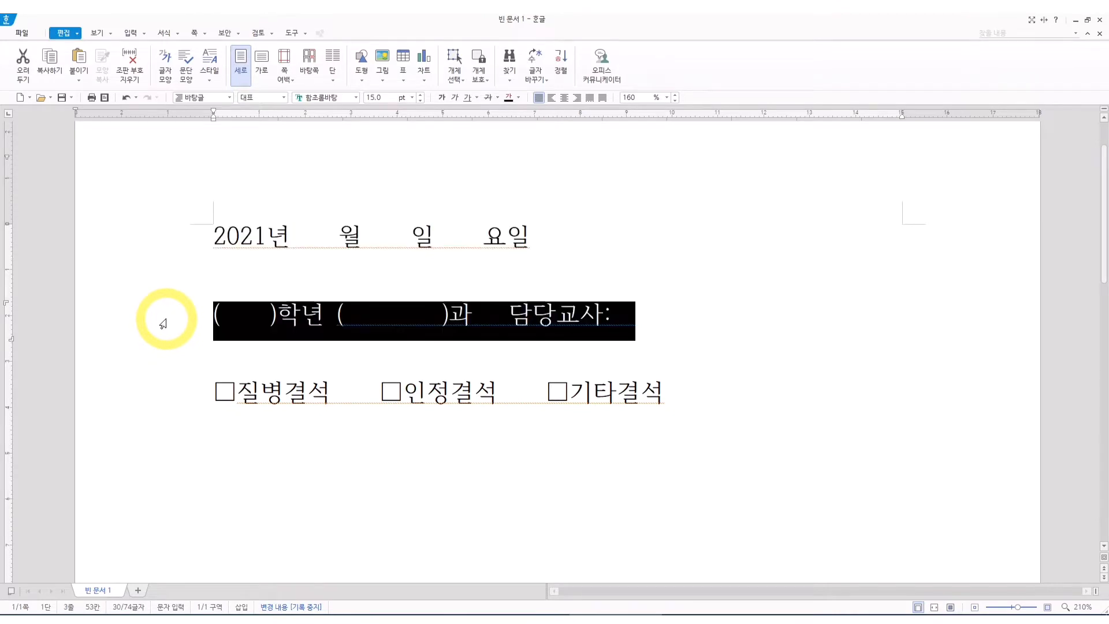
click(154, 397)
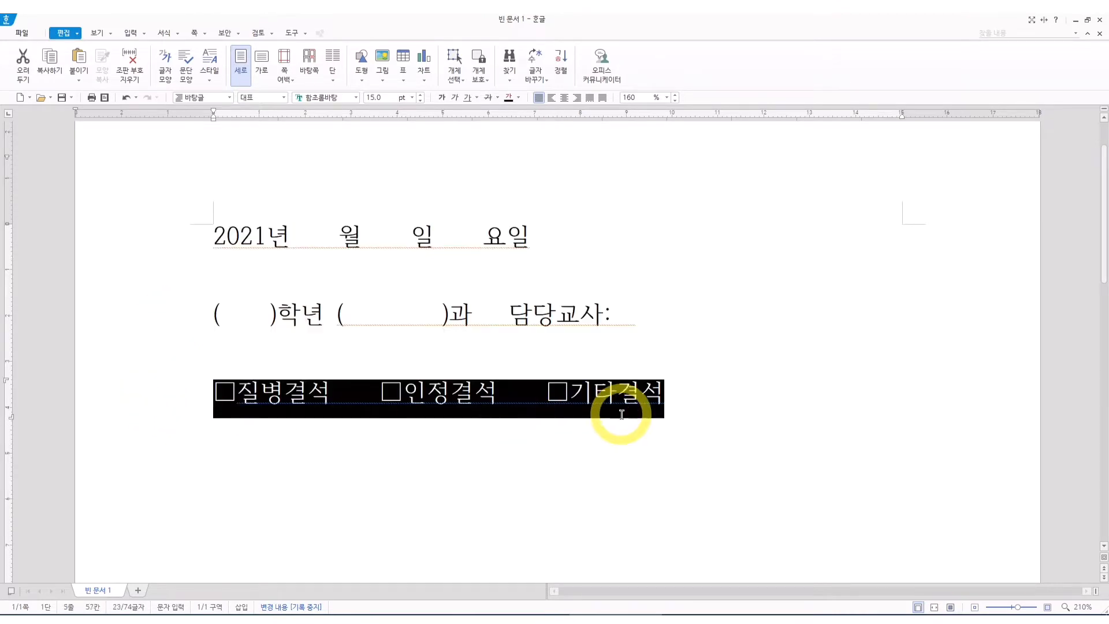
click(563, 396)
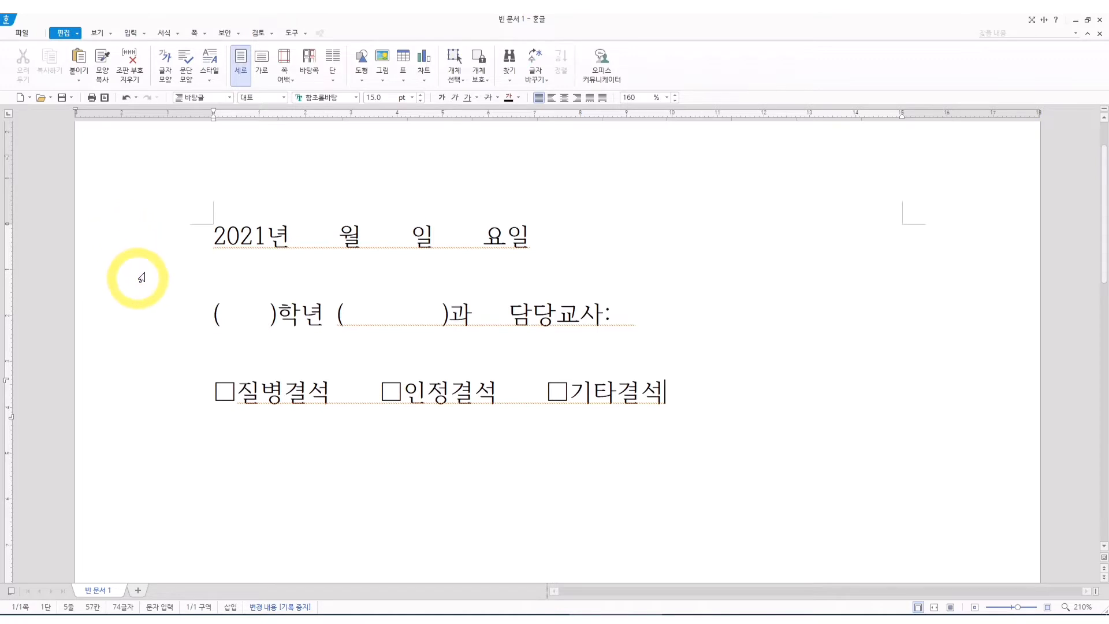
Fill in the date line with 9 before 월, 11 before 일 and 토 before 요일.
click(336, 240)
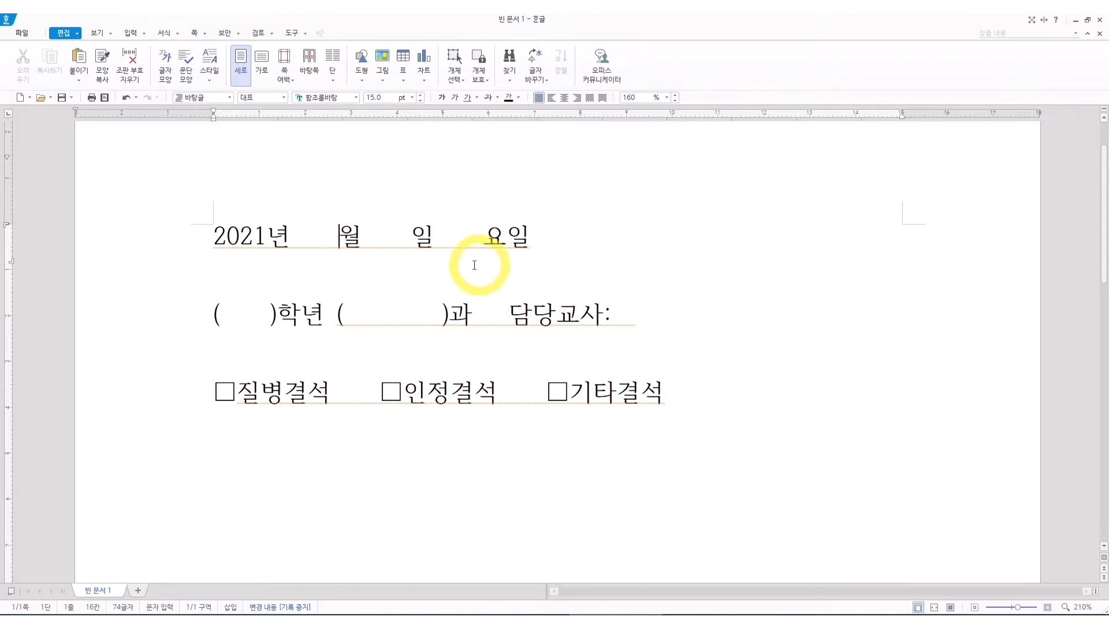
text(9)
click(420, 238)
text(11)
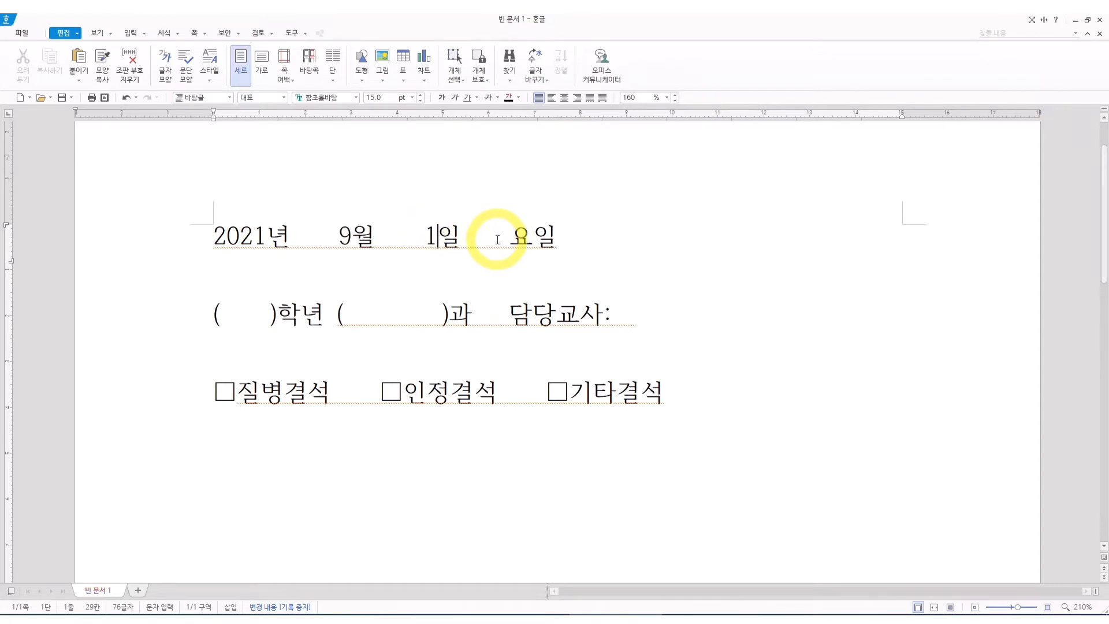
click(523, 237)
text(토)
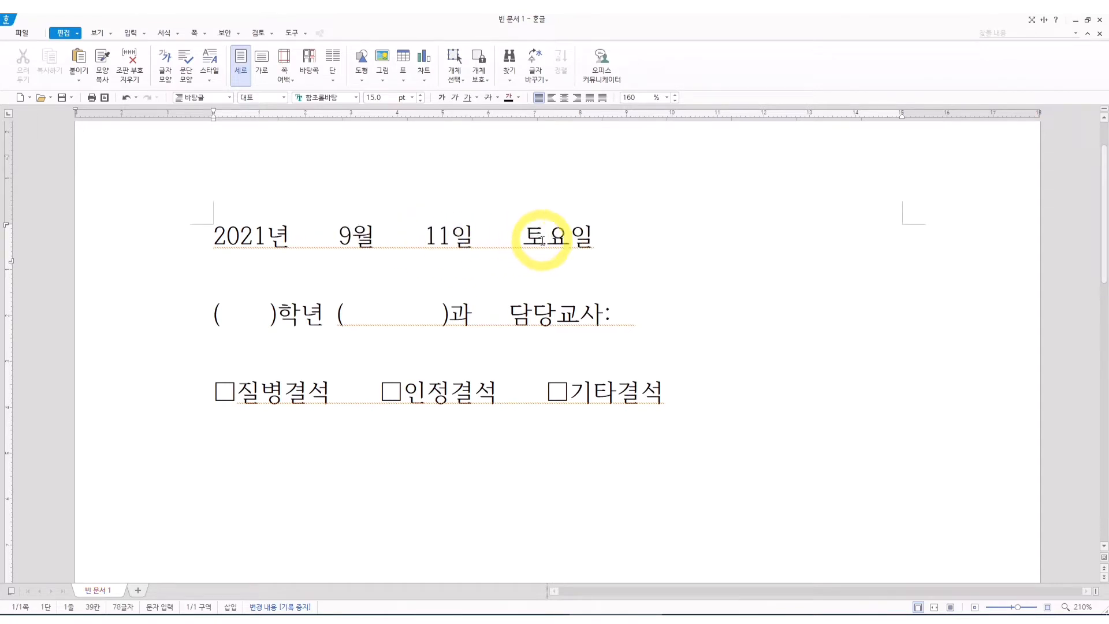
click(643, 260)
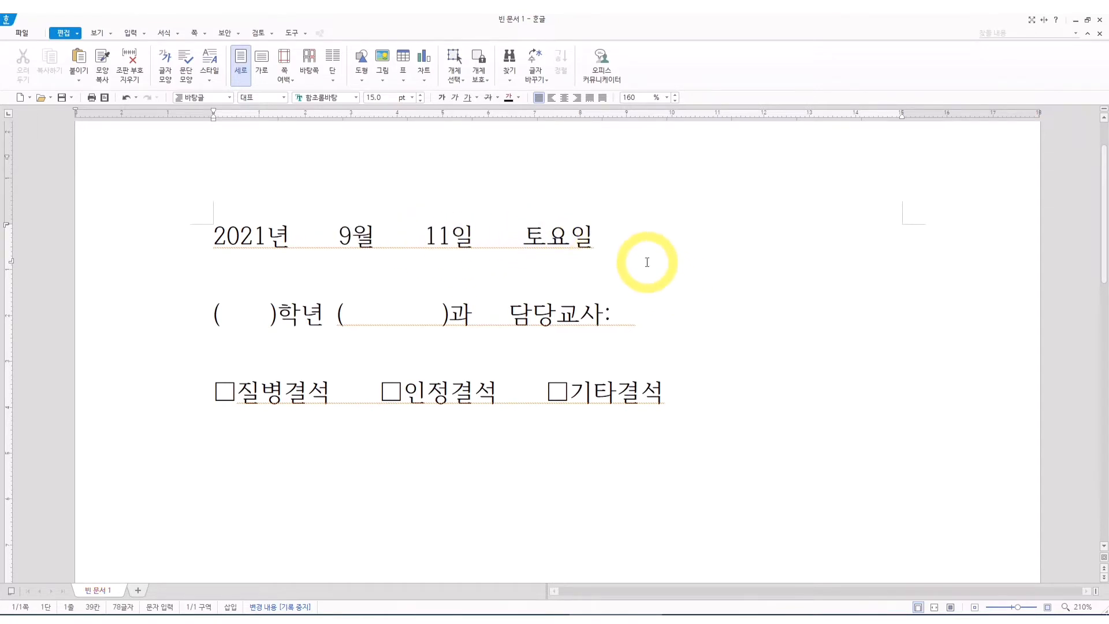
Remove two extra spaces each before the month, the day and the weekday in the date line.
click(327, 237)
key(BackSpace)
key(BackSpace)
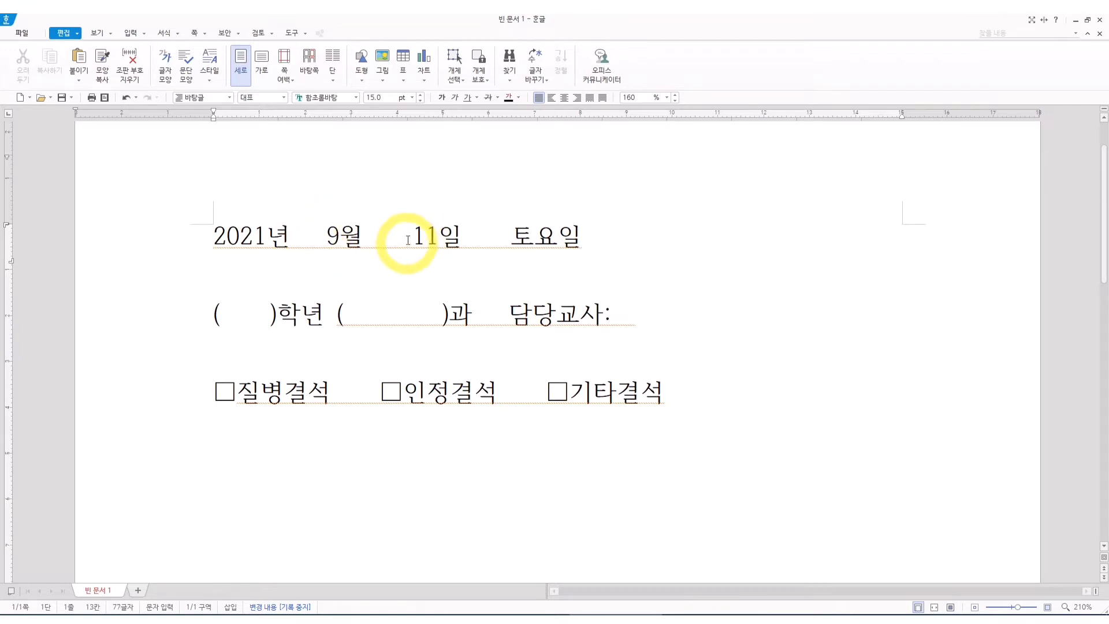
click(404, 239)
key(BackSpace)
key(BackSpace)
click(459, 242)
key(BackSpace)
key(BackSpace)
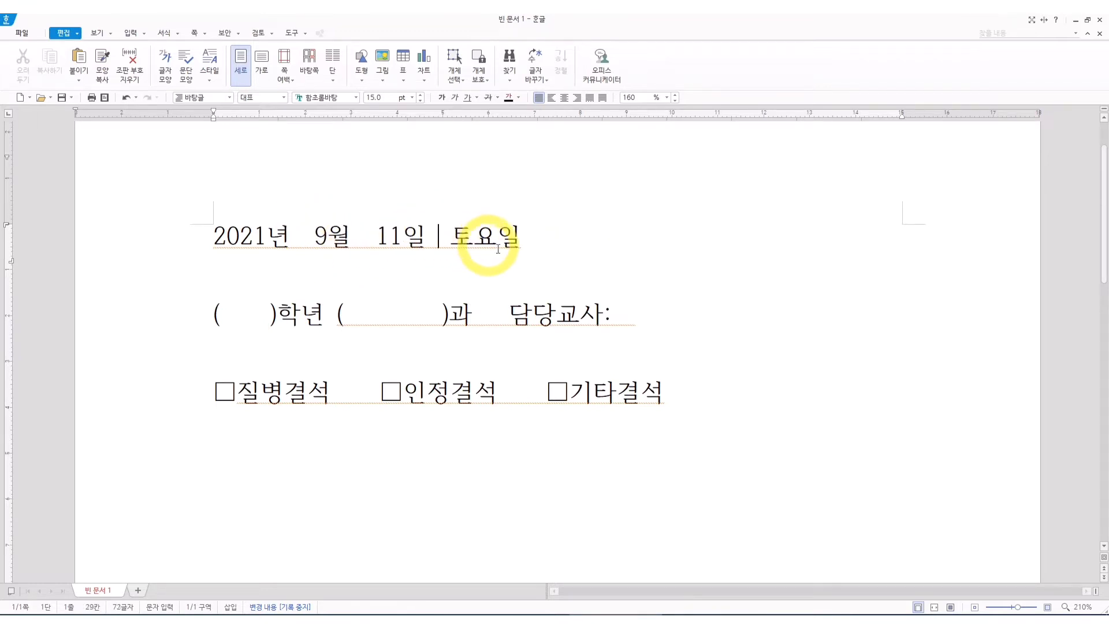
click(616, 250)
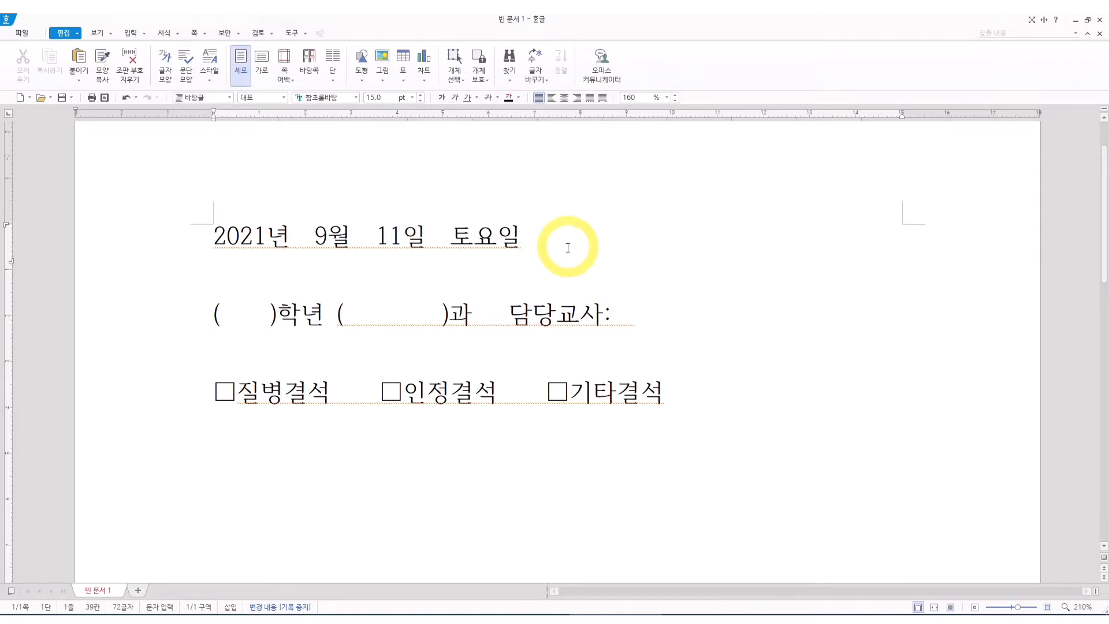
Enter 1 in the parentheses before 학년 and trim the spaces after it.
click(233, 314)
text(1)
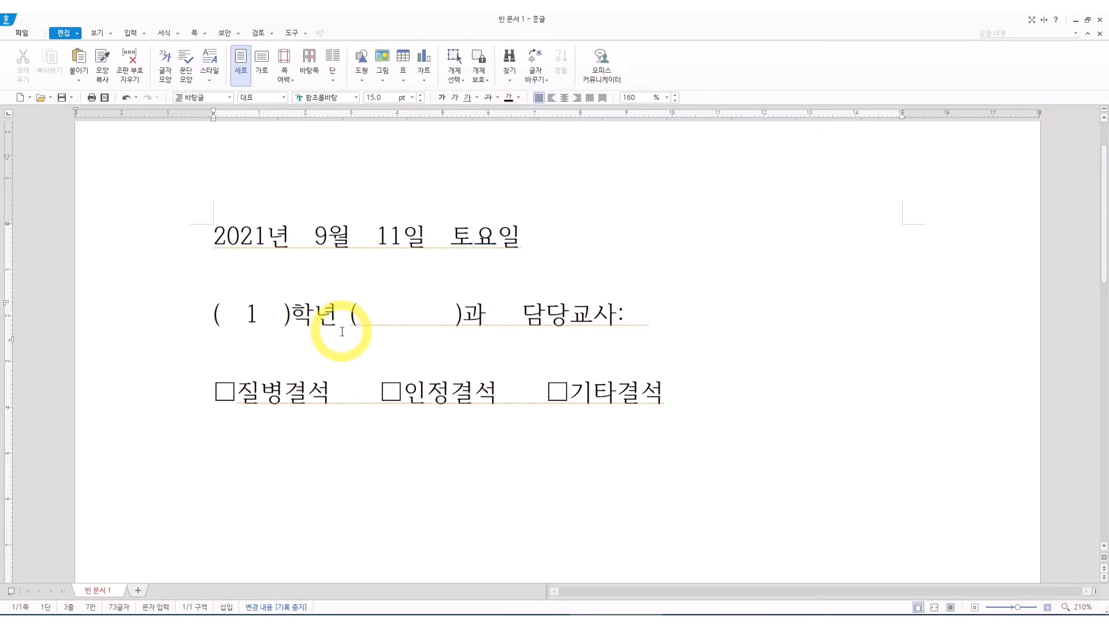
key(Delete)
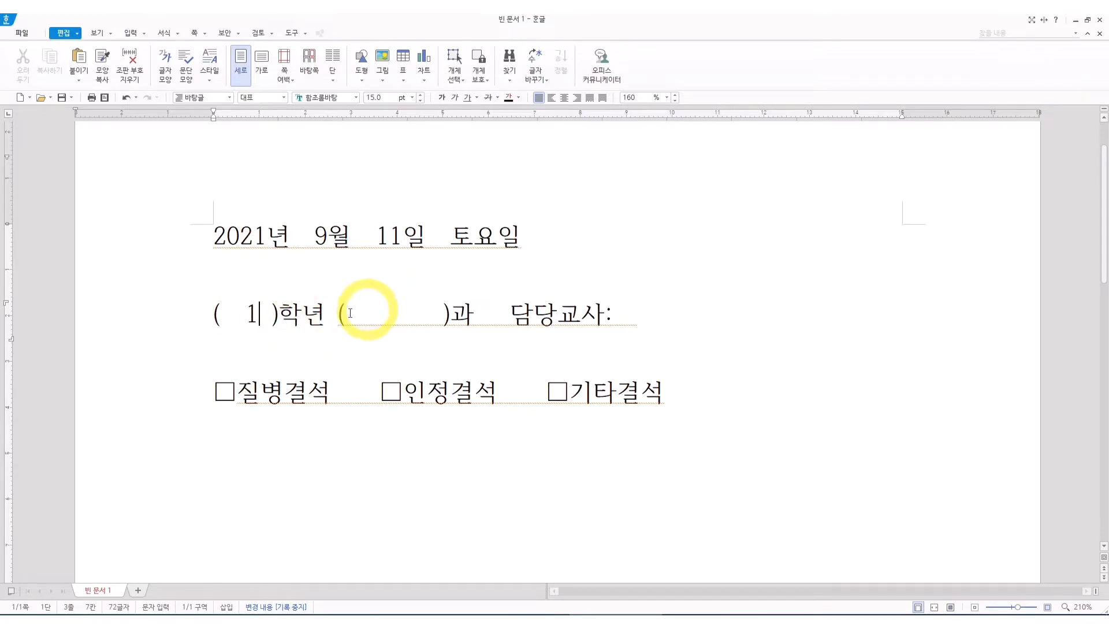
mouse_move(358, 316)
mouse_down()
mouse_move(444, 315)
mouse_move(384, 329)
mouse_move(366, 317)
mouse_up()
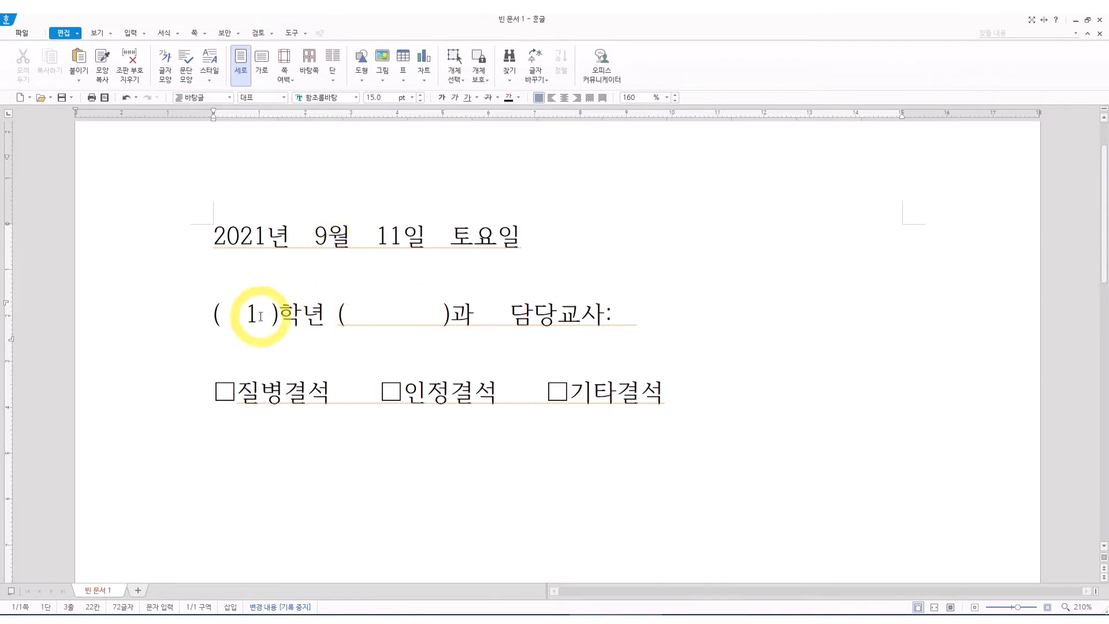
Clear the grade number before 학년 and the month, day and weekday values from the date line.
drag(257, 315, 231, 316)
key(Delete)
drag(327, 238, 315, 241)
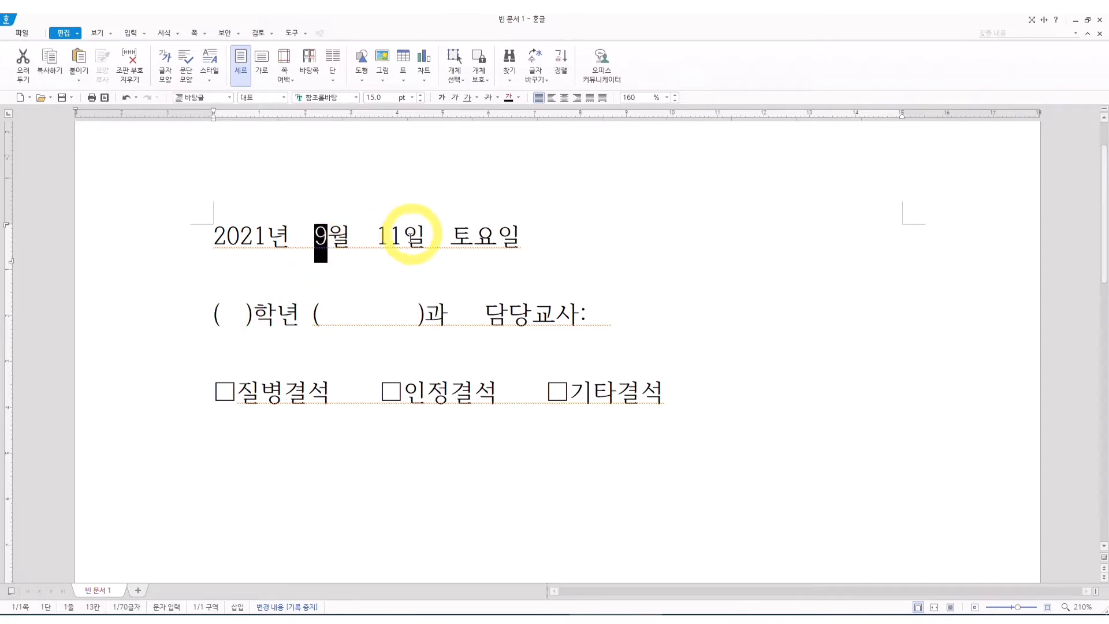
key(Delete)
drag(389, 238, 365, 238)
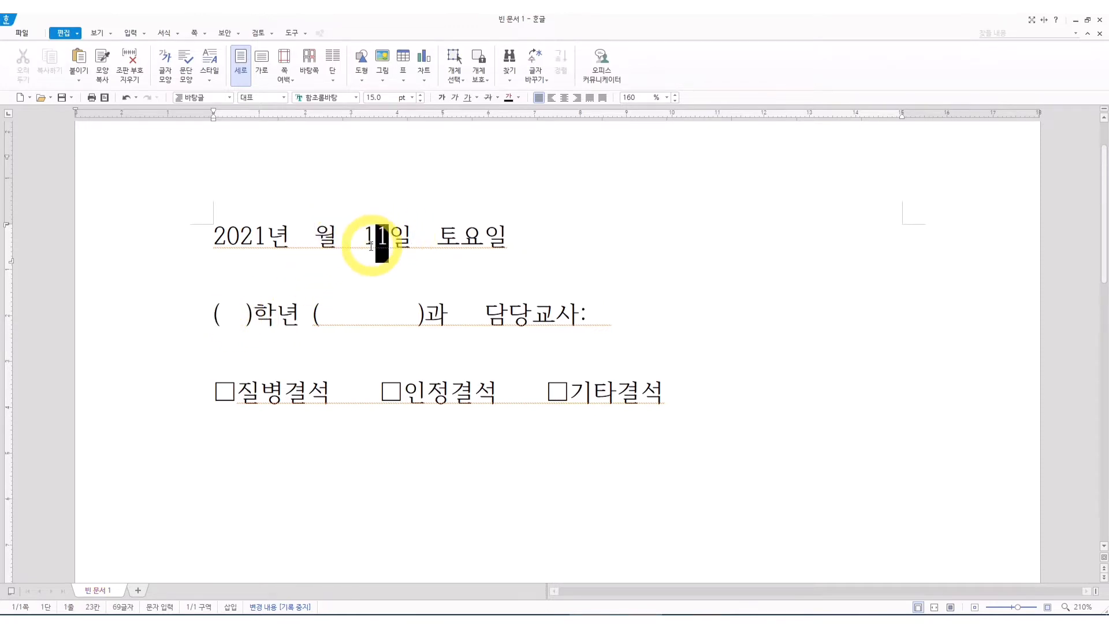
key(Delete)
click(425, 237)
key(BackSpace)
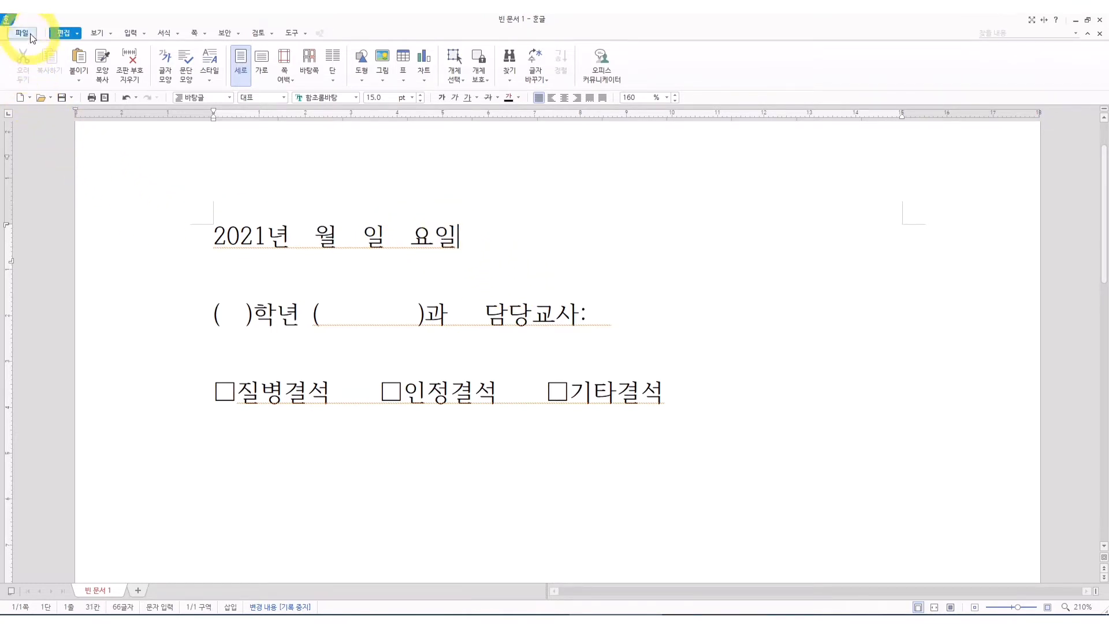
Insert a 누름틀 (click-here field) before 월 and set its guide text to 00.
click(133, 35)
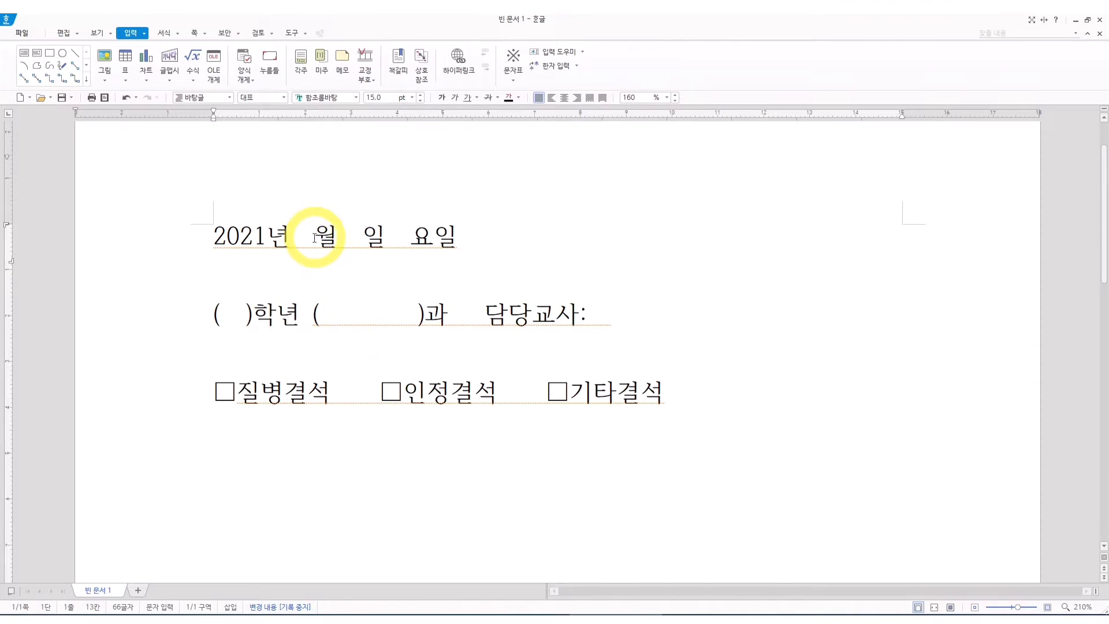
click(269, 61)
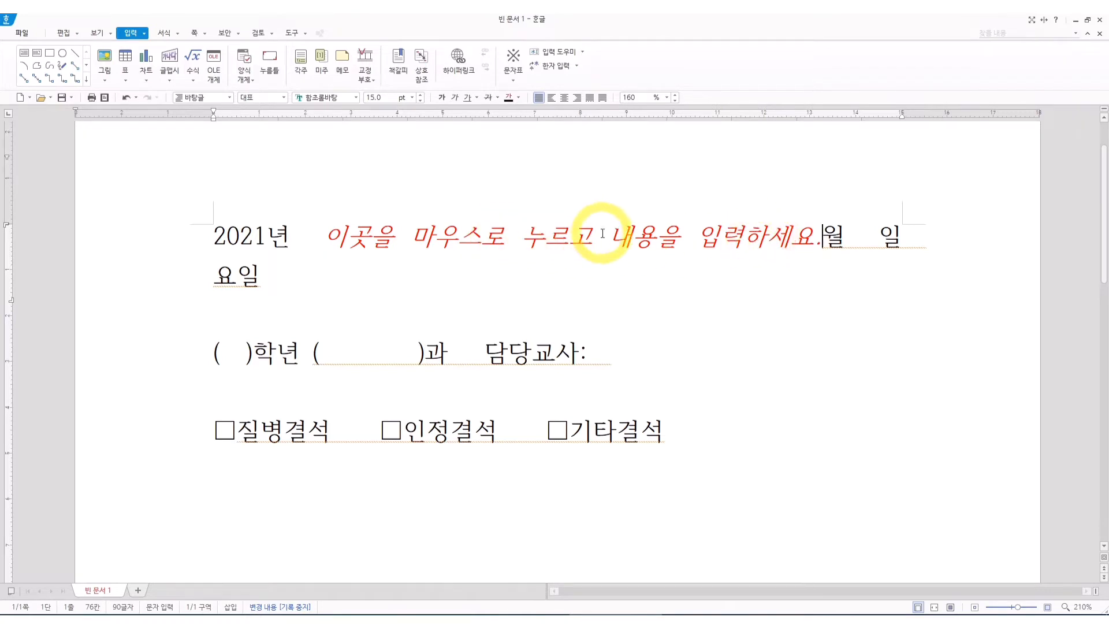
right_click(569, 238)
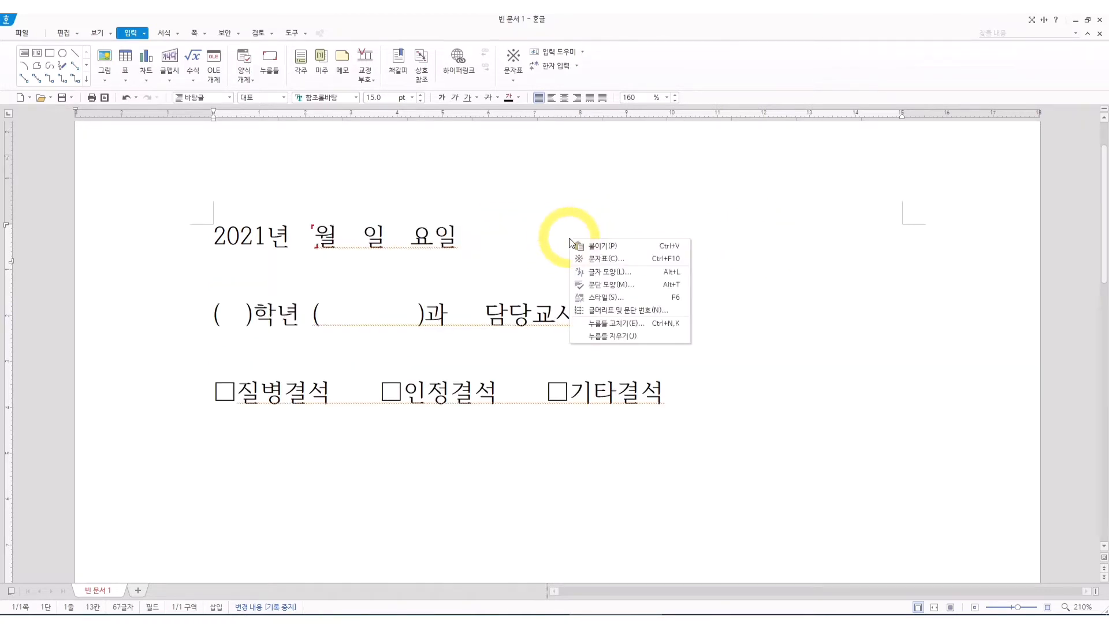
click(581, 322)
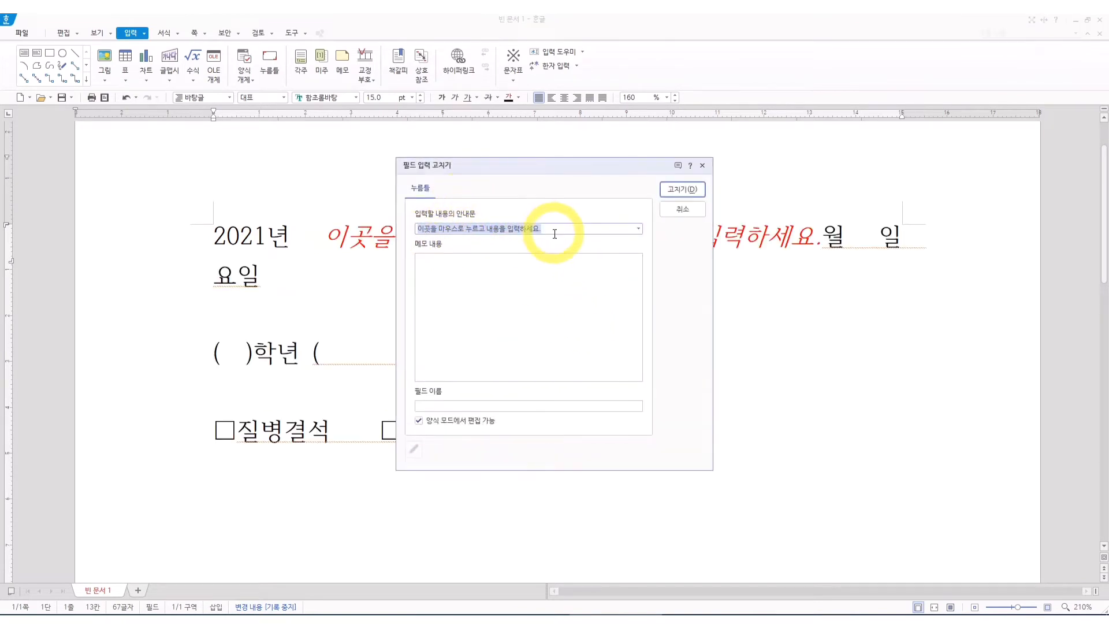
text(00)
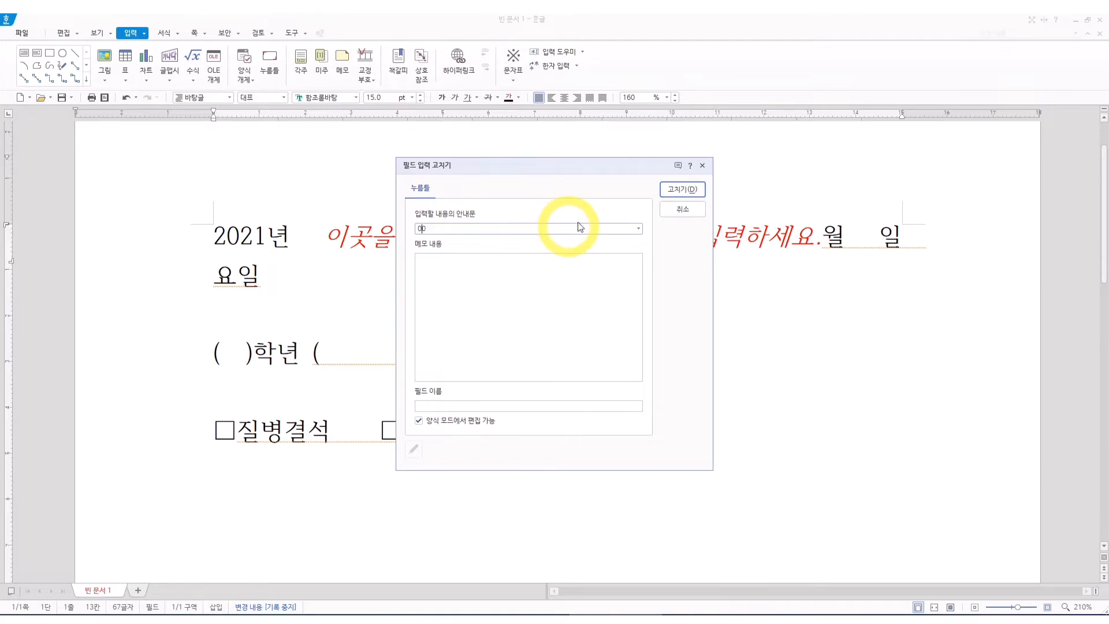
click(683, 190)
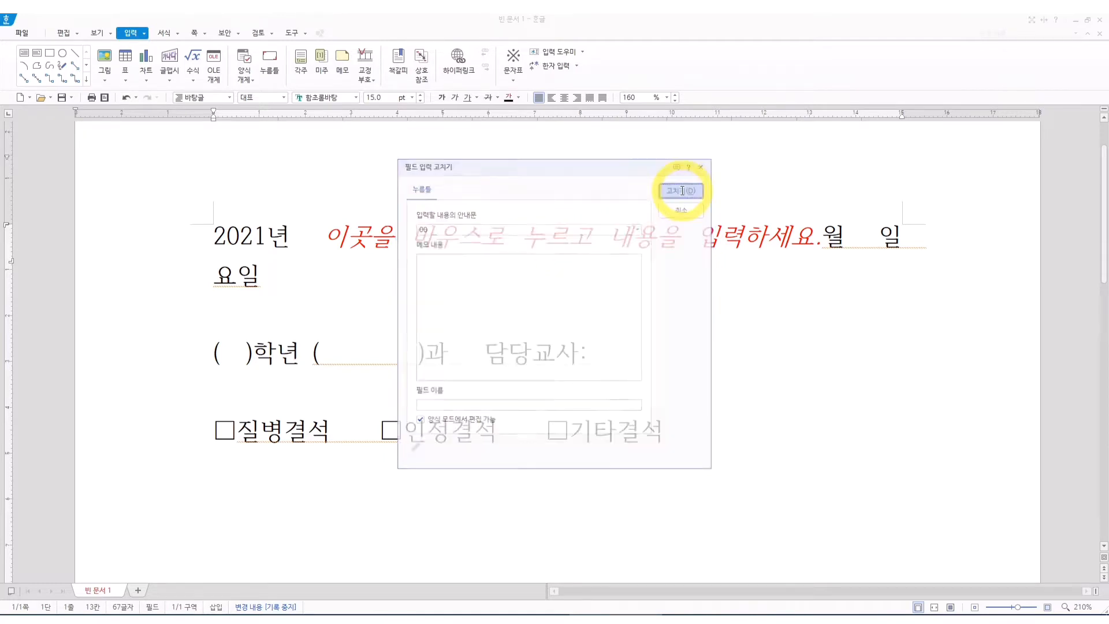
Insert a 누름틀 before the day label 일 and set its guide text to 00.
click(388, 239)
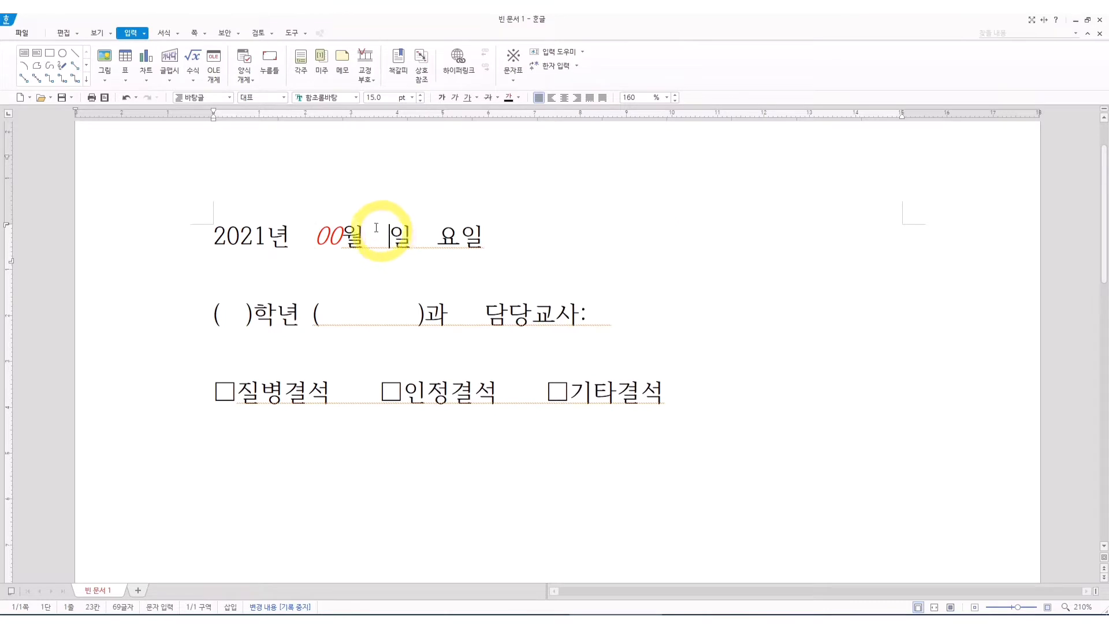
click(269, 69)
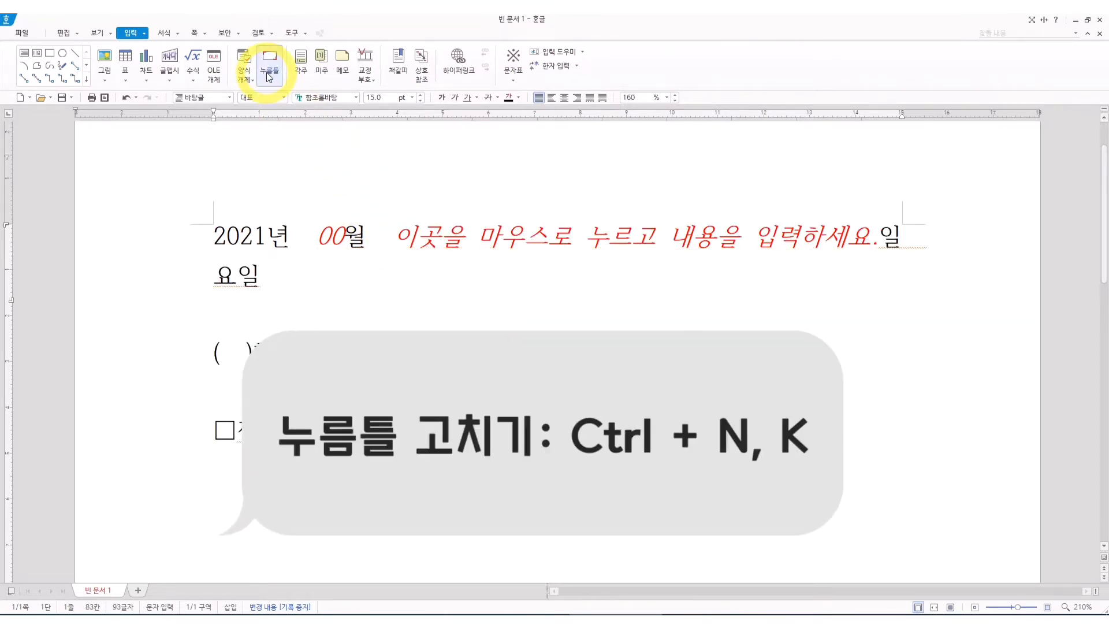
key(ctrl+n)
key(k)
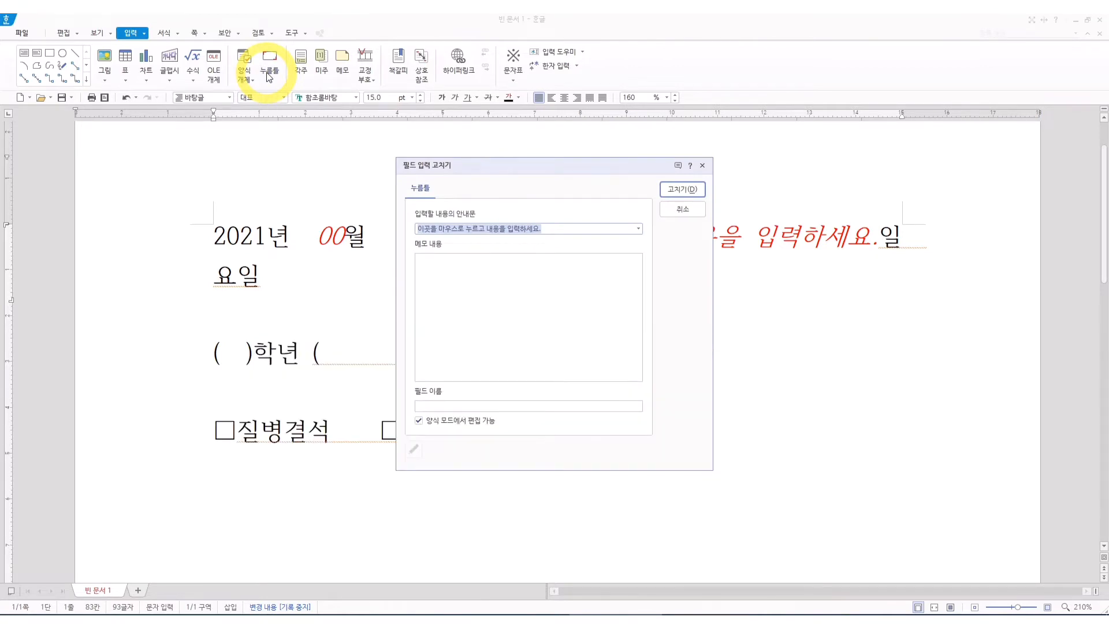
text(00)
key(Return)
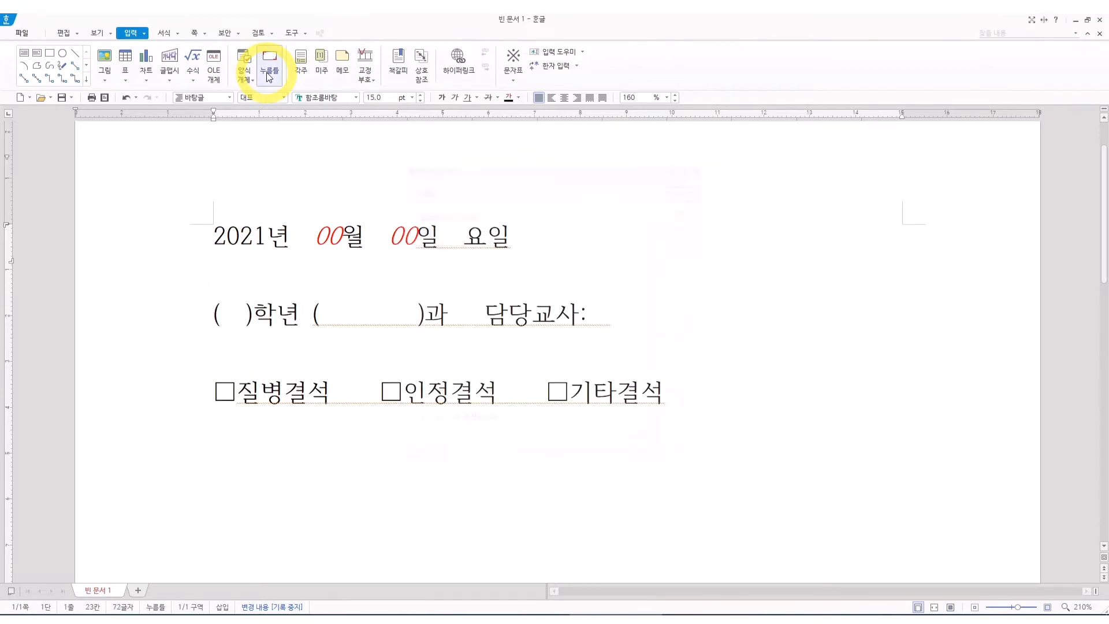
Insert a 누름틀 before 요일 and set its guide text to 00.
click(473, 236)
click(269, 63)
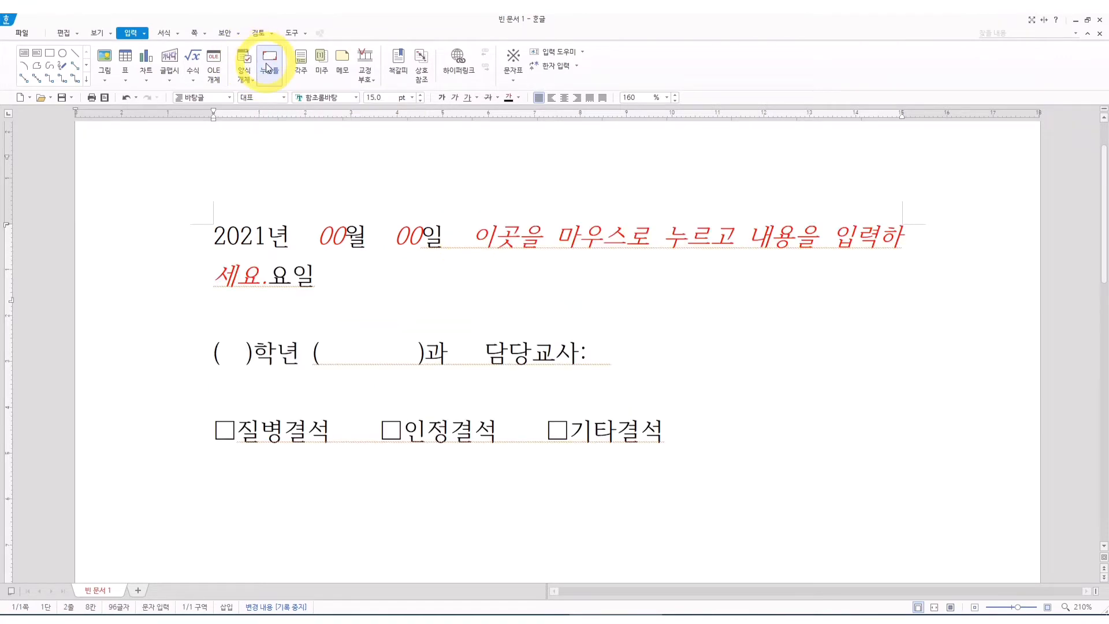
key(ctrl+n)
text(k)
text(00)
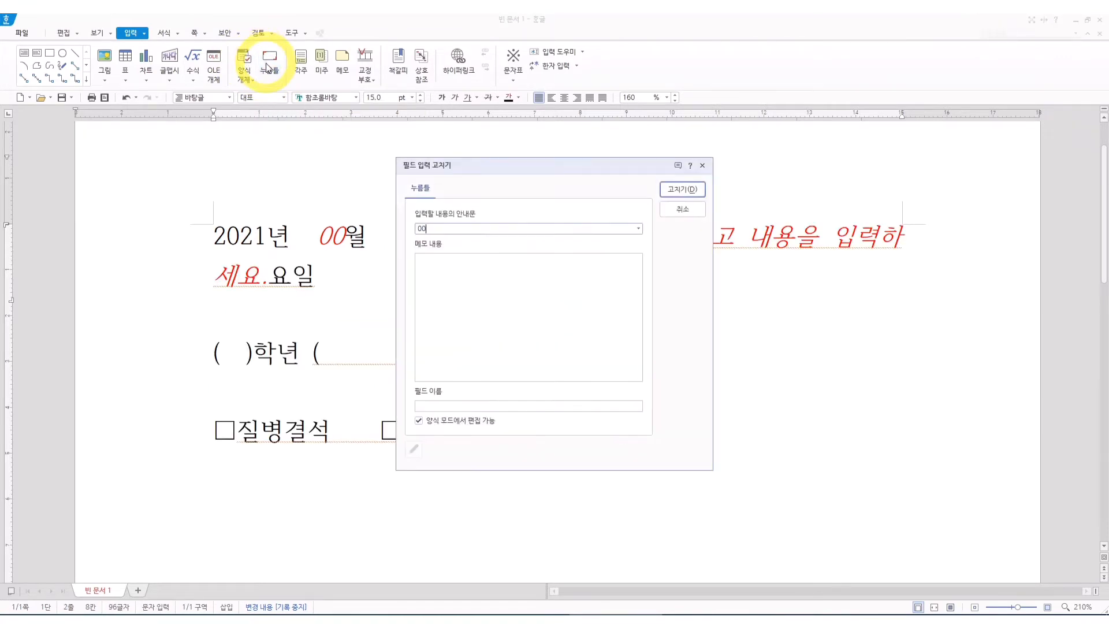
key(Return)
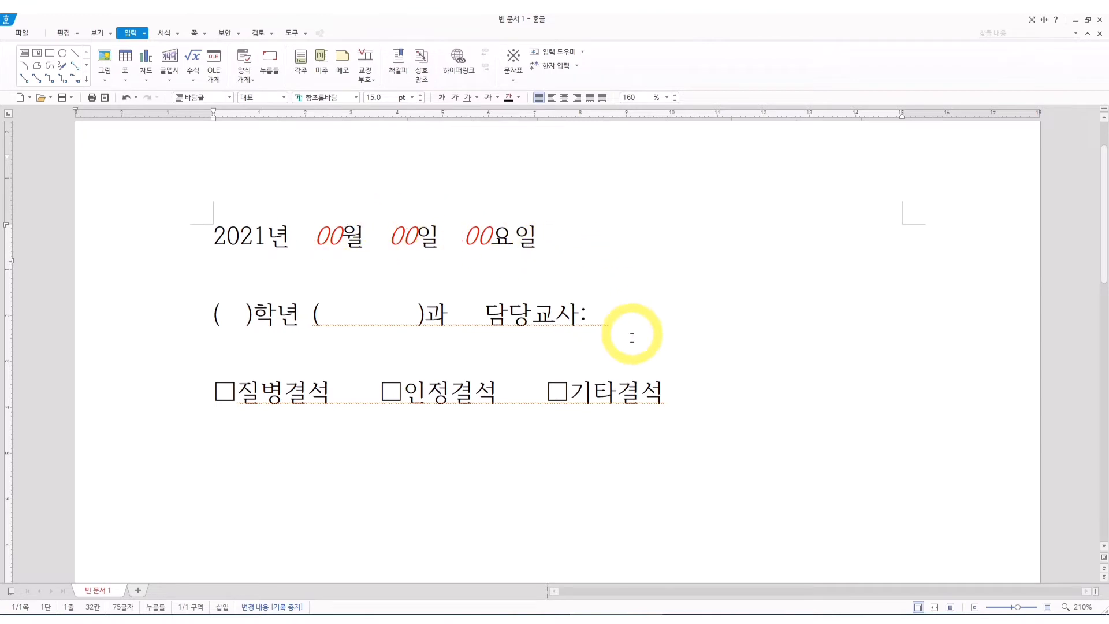
click(631, 297)
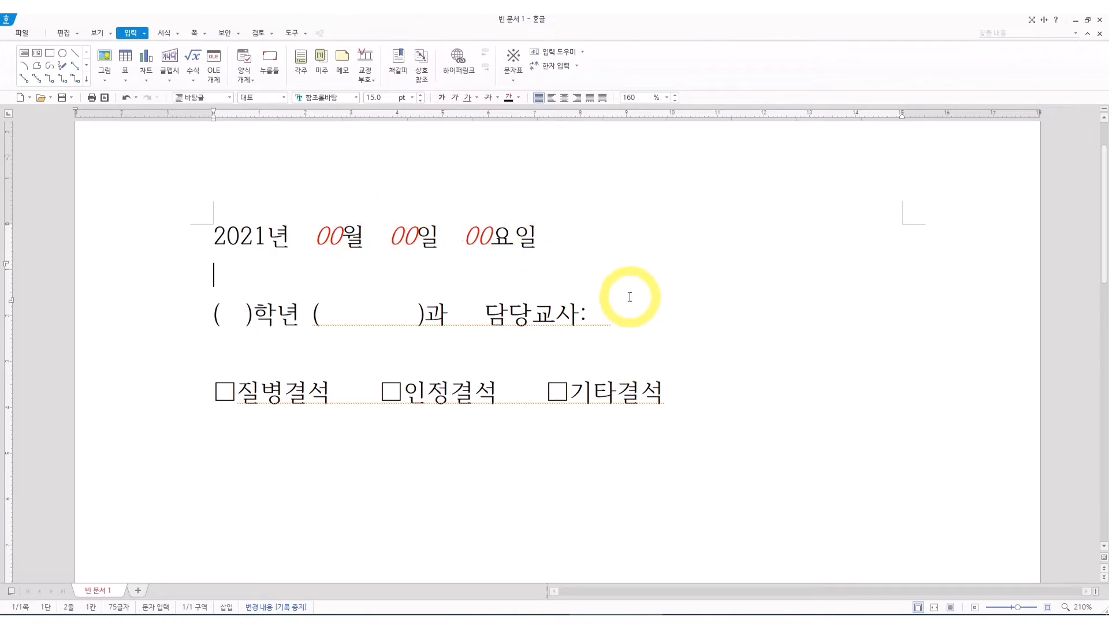
Fill the date line's click-here fields with 9 for the month, 11 for the day and 토 for the weekday.
click(333, 234)
text(1)
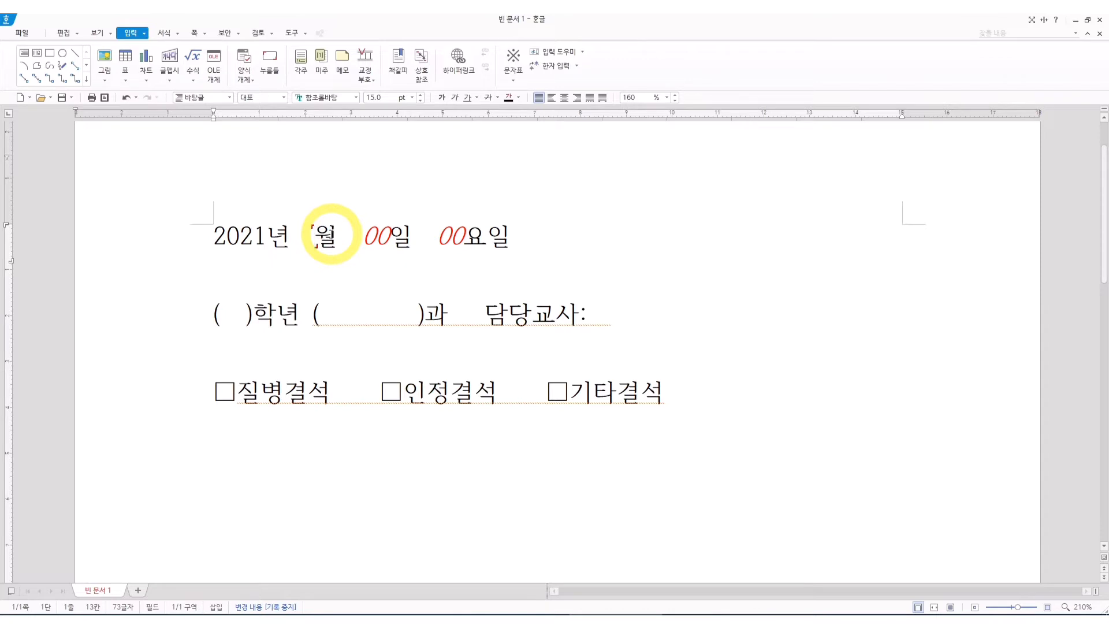
key(BackSpace)
text(9)
click(386, 236)
text(1)
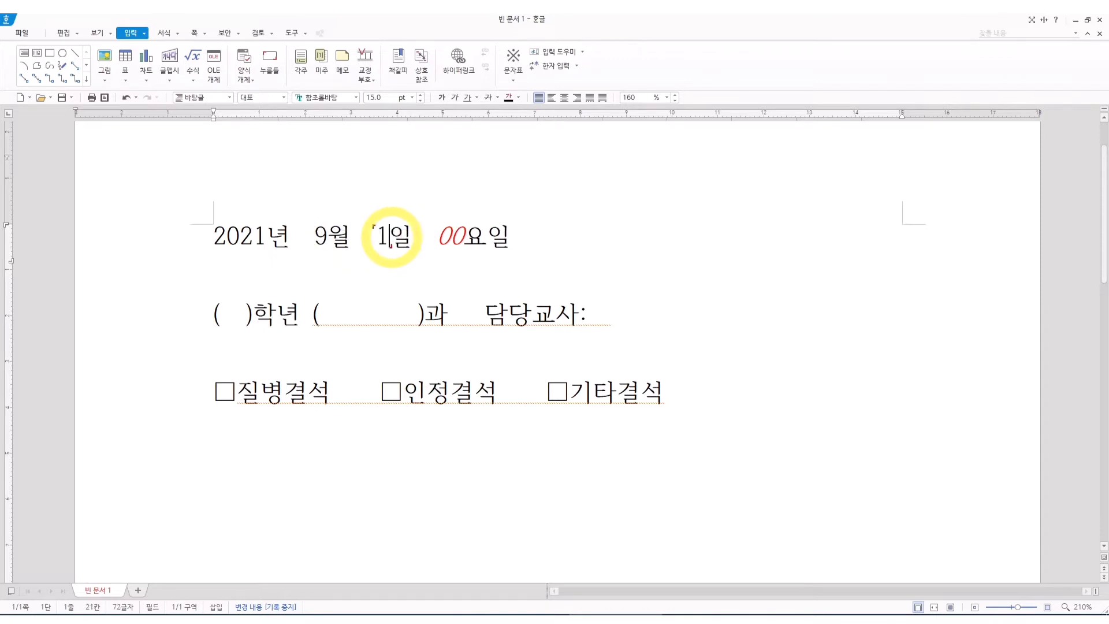
text(1)
click(456, 235)
text(토)
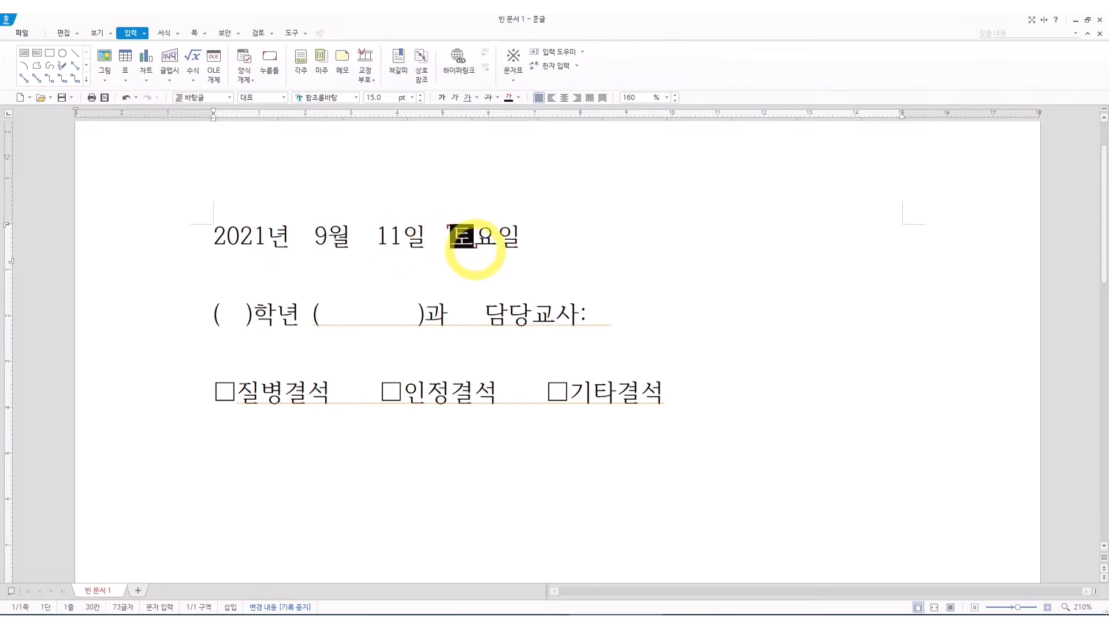
click(520, 251)
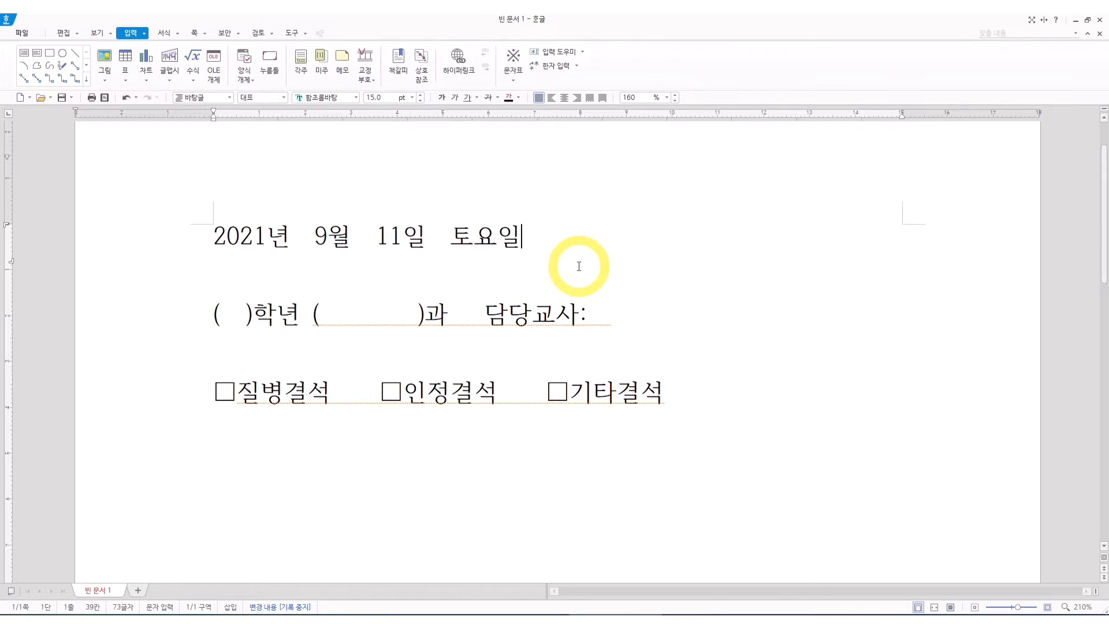
click(234, 324)
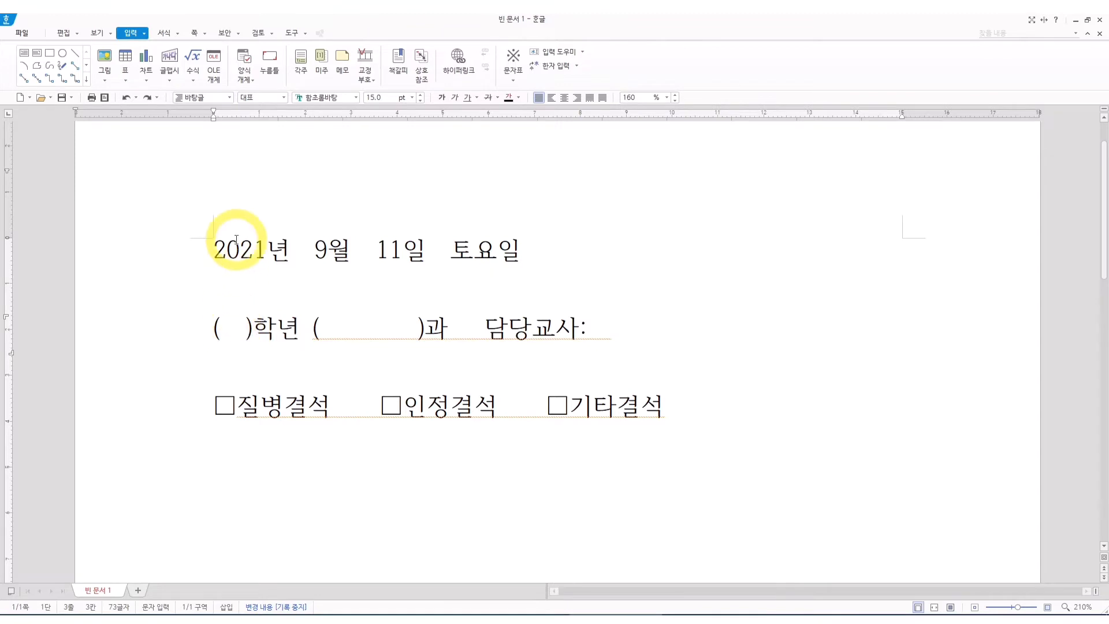
text(1)
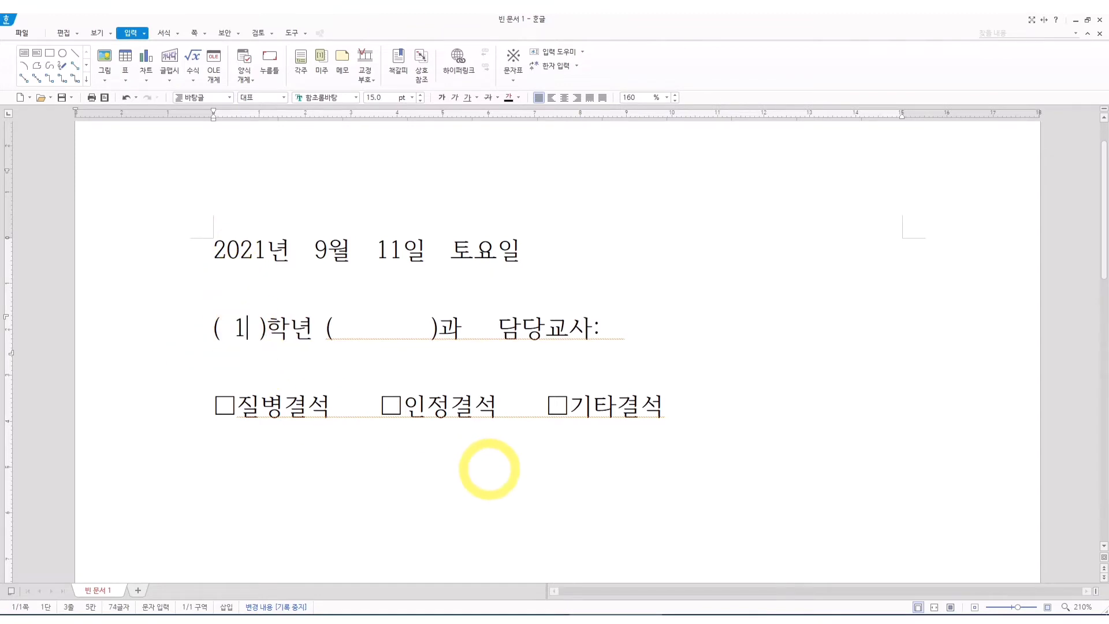
key(BackSpace)
key(BackSpace)
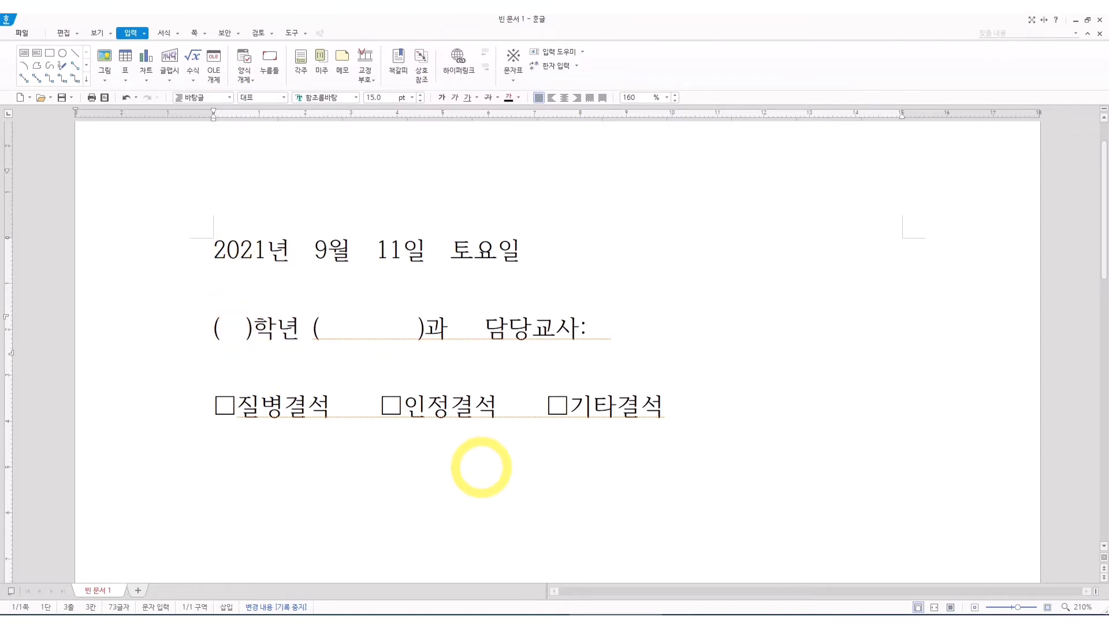
Insert a 누름틀 in the blank inside the parentheses before 학년 and set its guide text to 00.
key(BackSpace)
key(Delete)
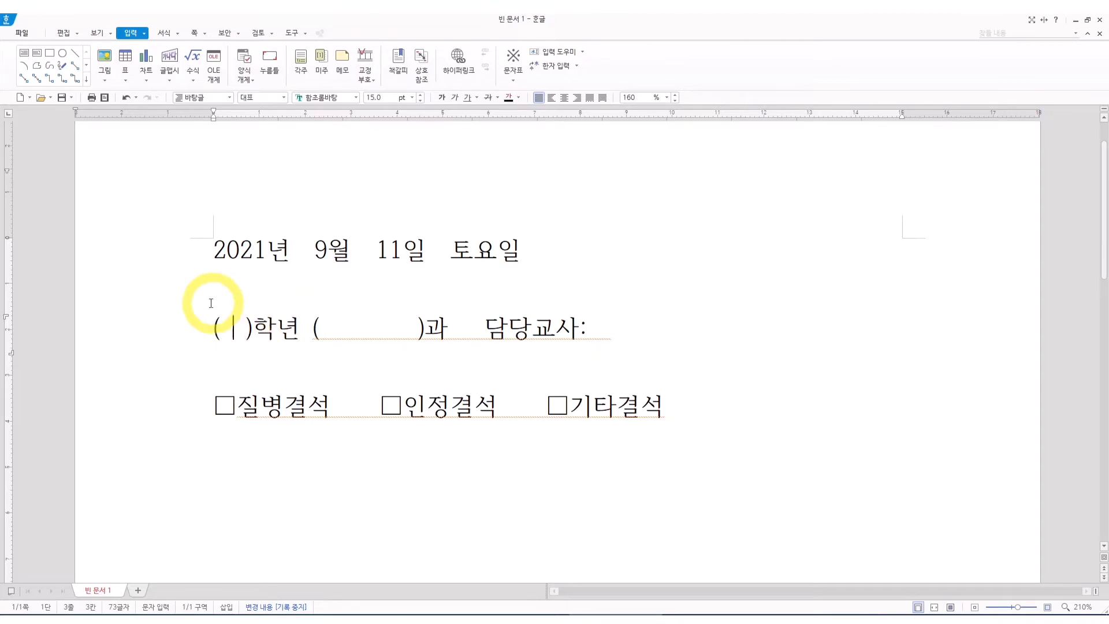
click(269, 61)
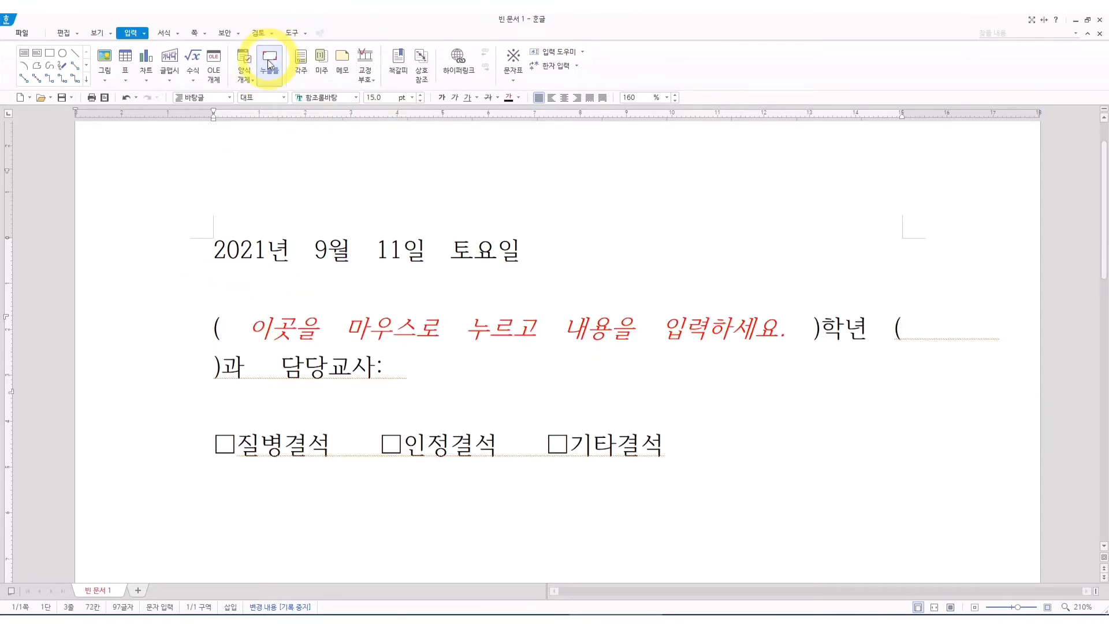
click(269, 64)
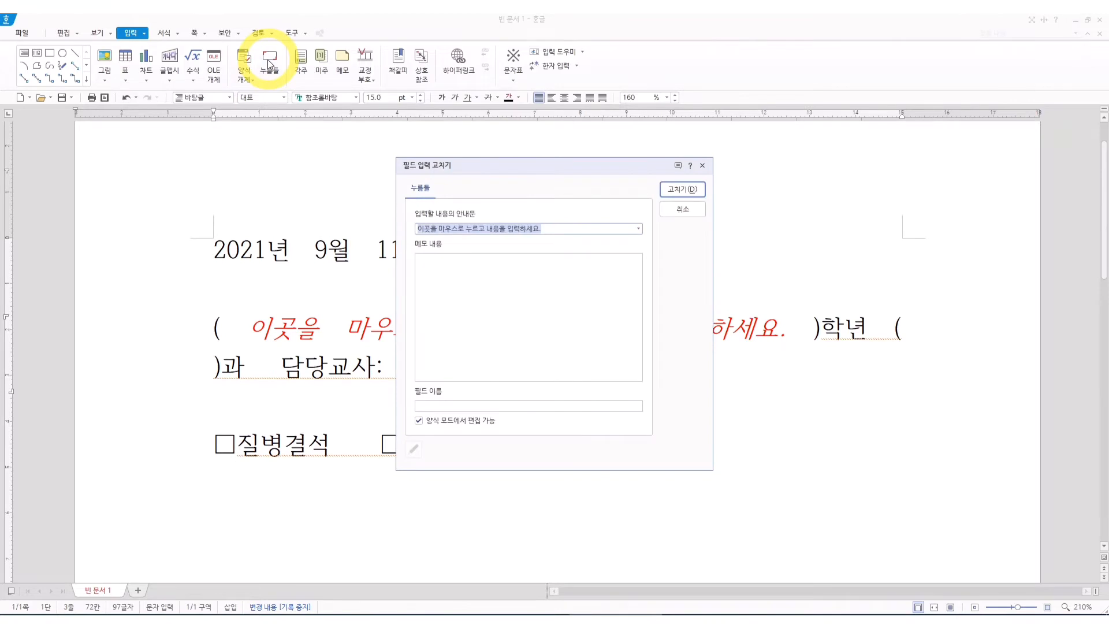
text(이)
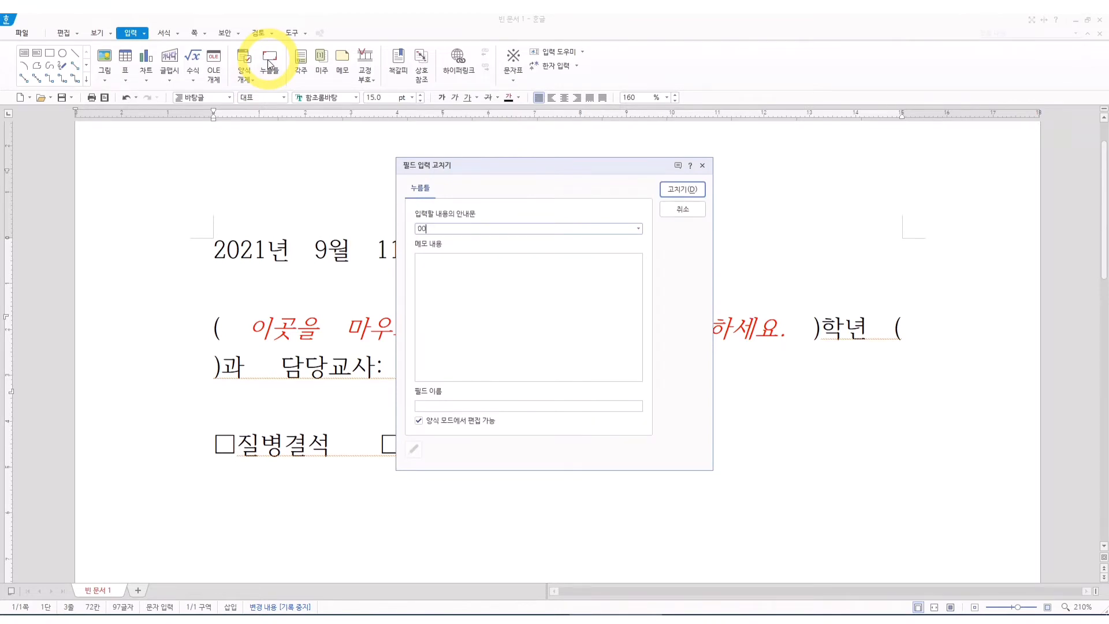
text(0)
key(Return)
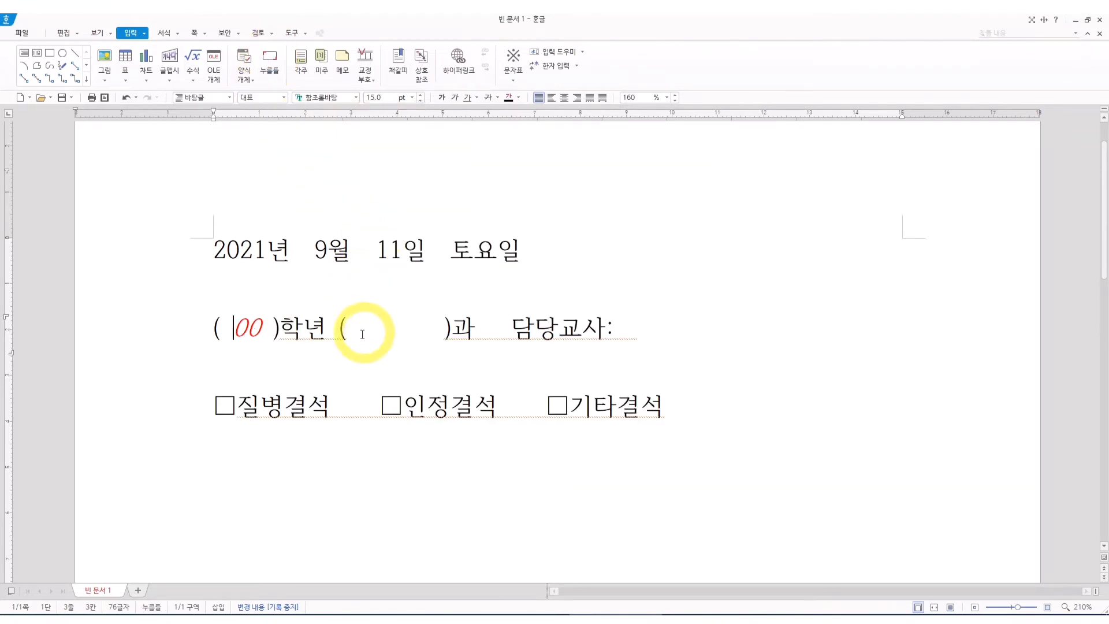
Replace the wide blank inside the parentheses before 과 with a 누름틀 whose guide text is 000.
drag(362, 334, 429, 335)
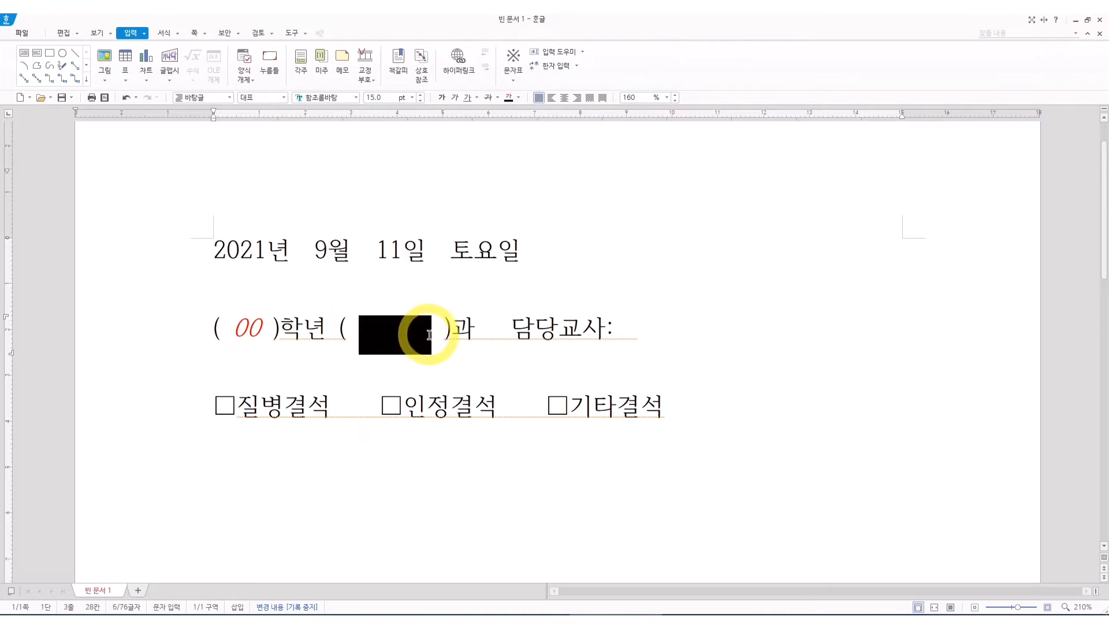
key(Delete)
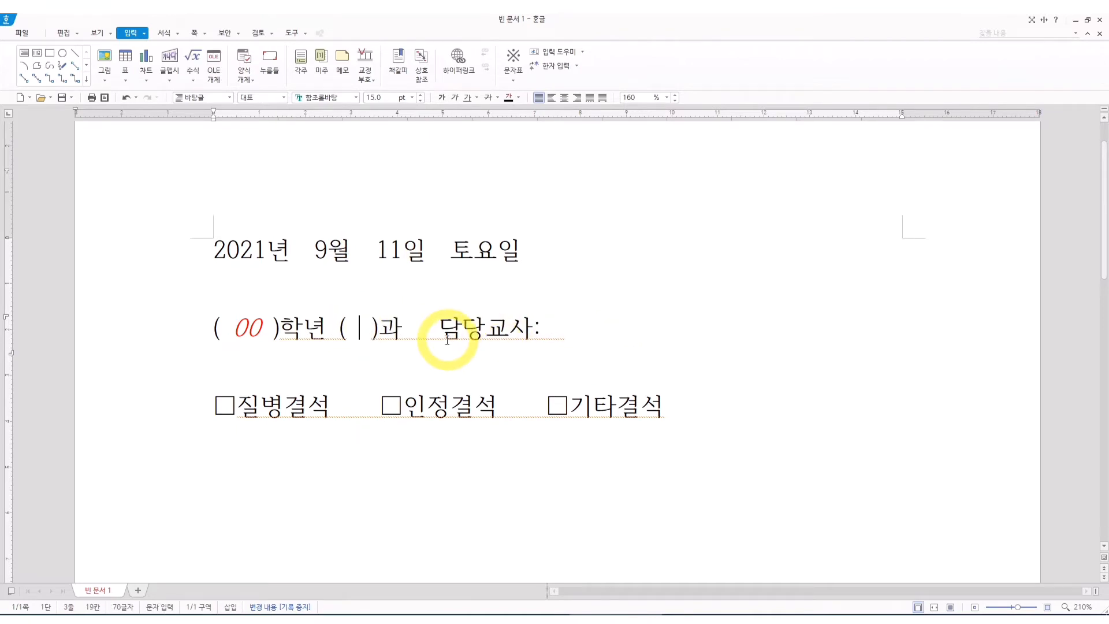
click(269, 57)
click(269, 58)
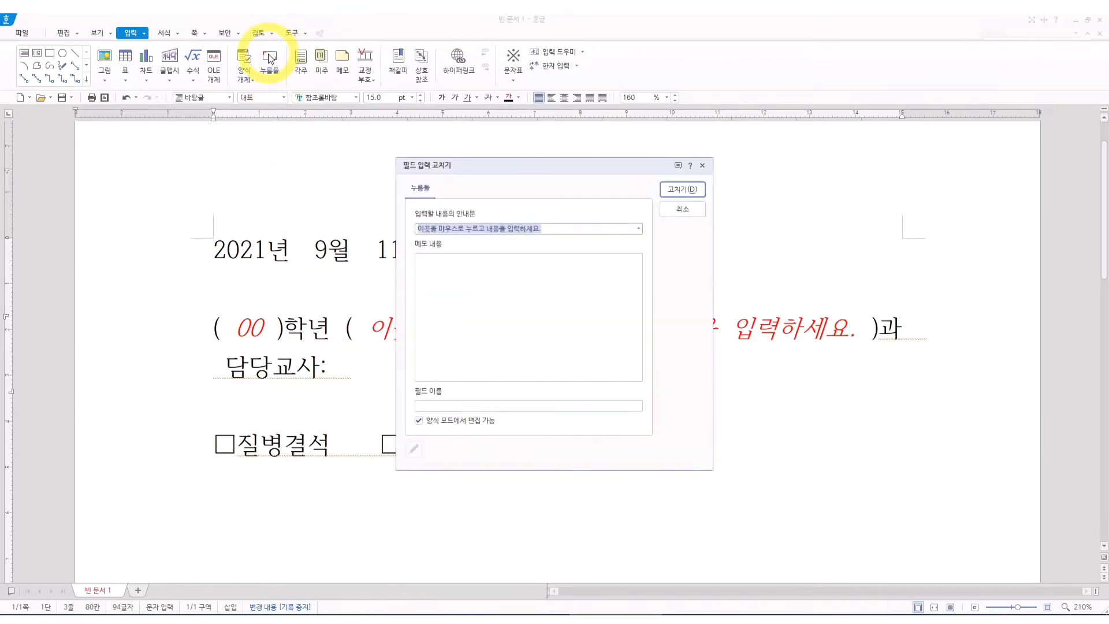
text(000)
key(Return)
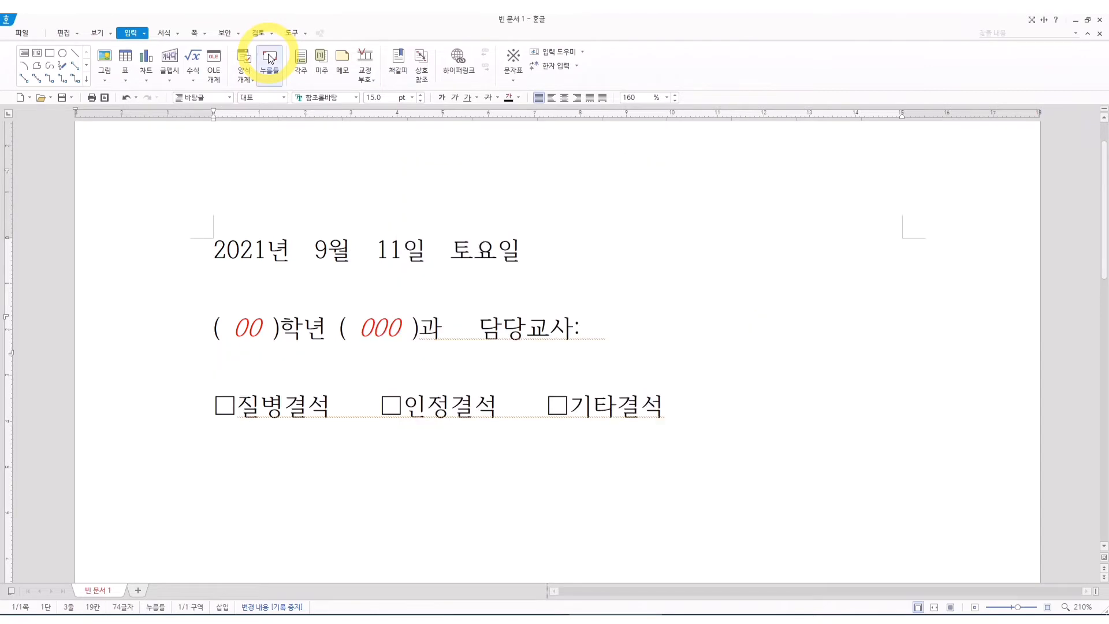
click(612, 334)
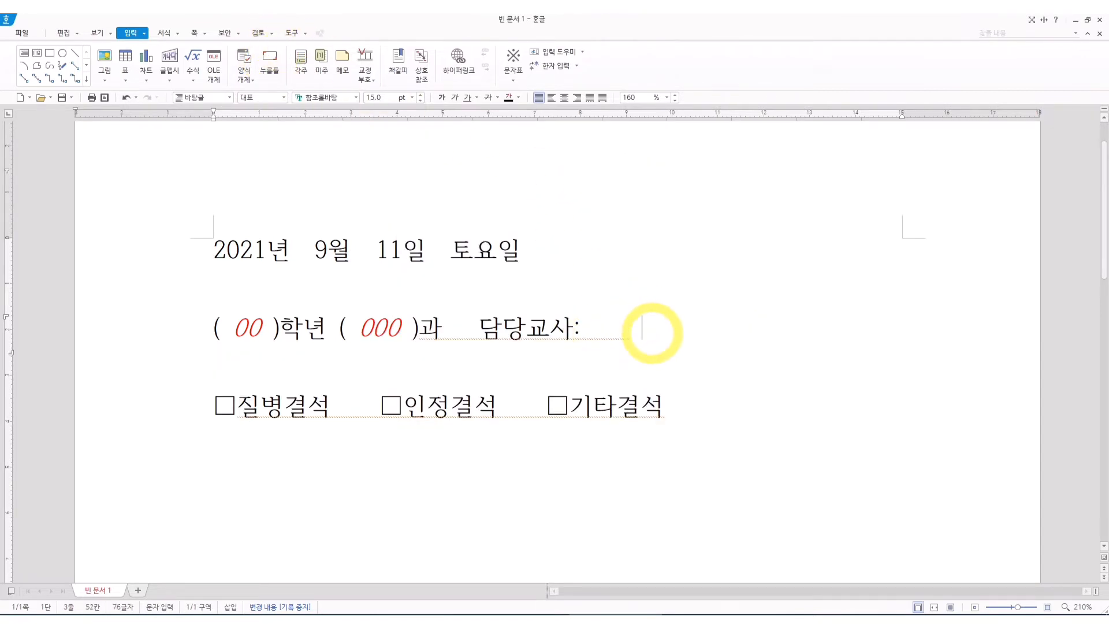
text(,)
click(780, 366)
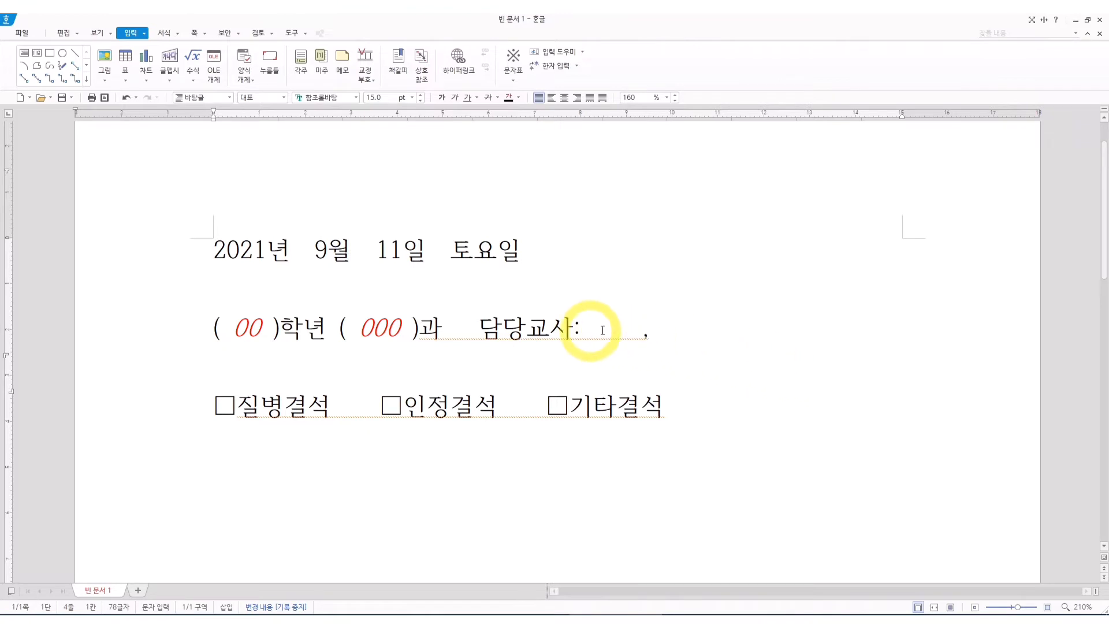
Clear everything after 담당교사: and insert a 누름틀 there with two sample teacher names as its guide text.
drag(599, 330, 698, 325)
key(Delete)
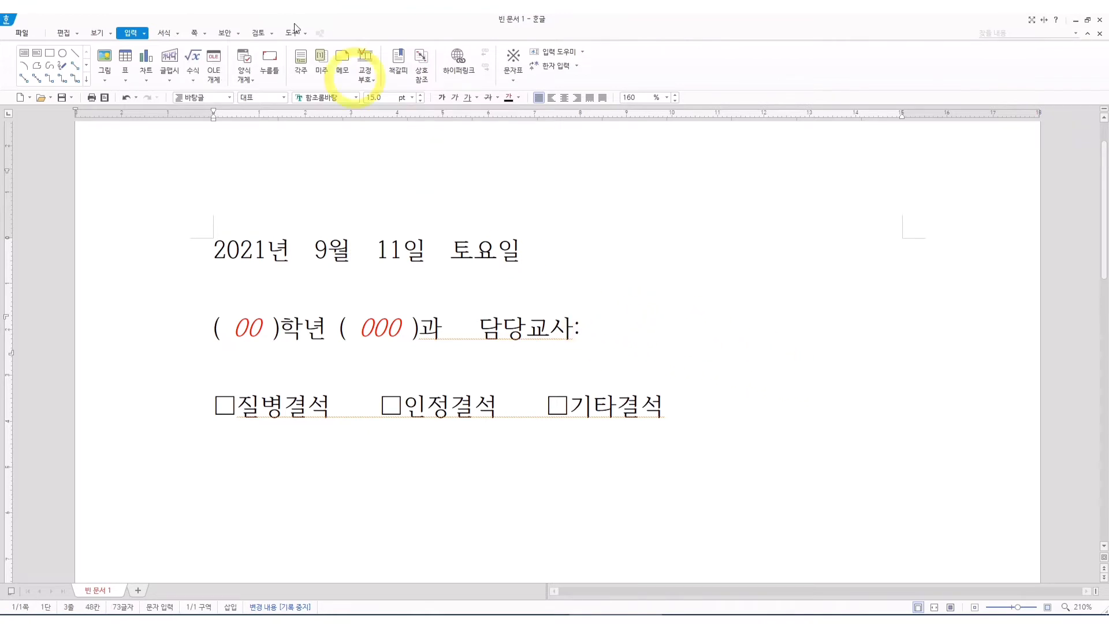
click(269, 64)
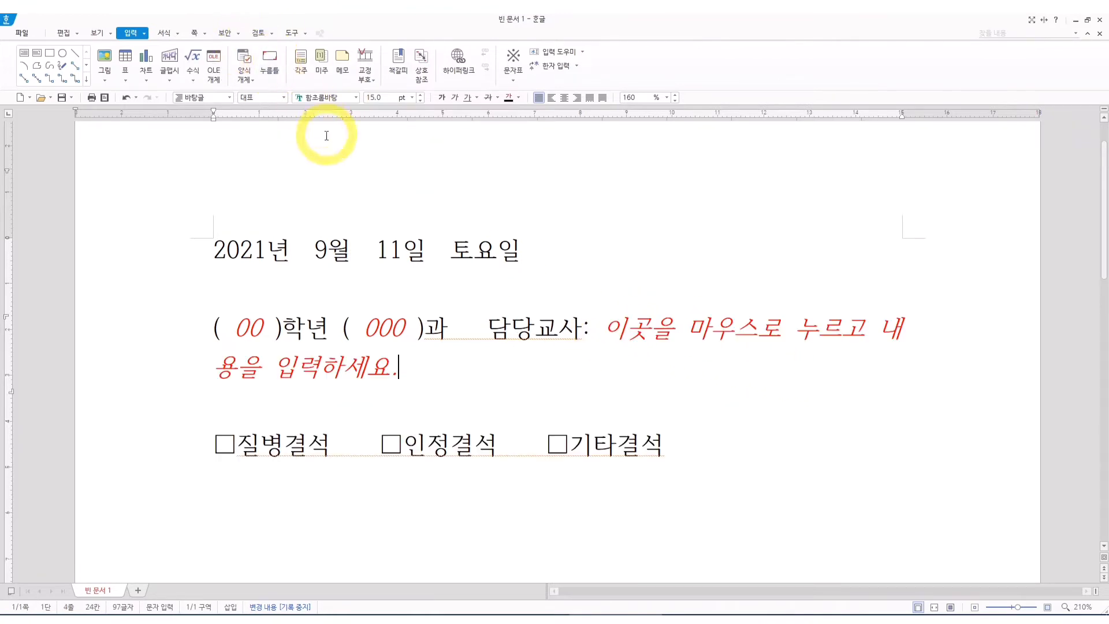
key(ctrl+n)
key(k)
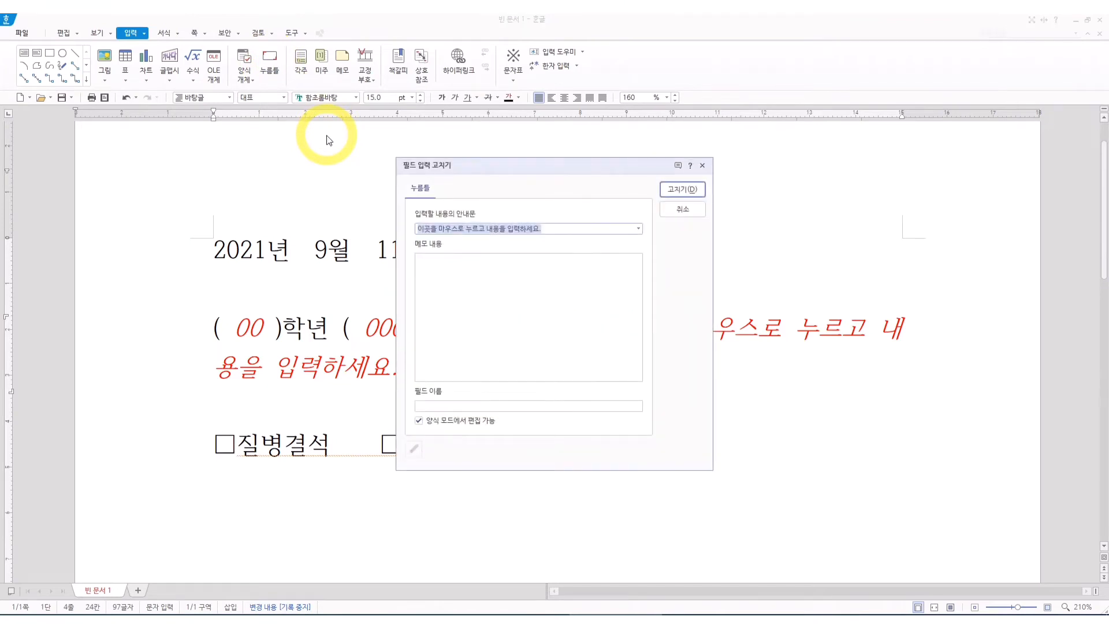
text(마)
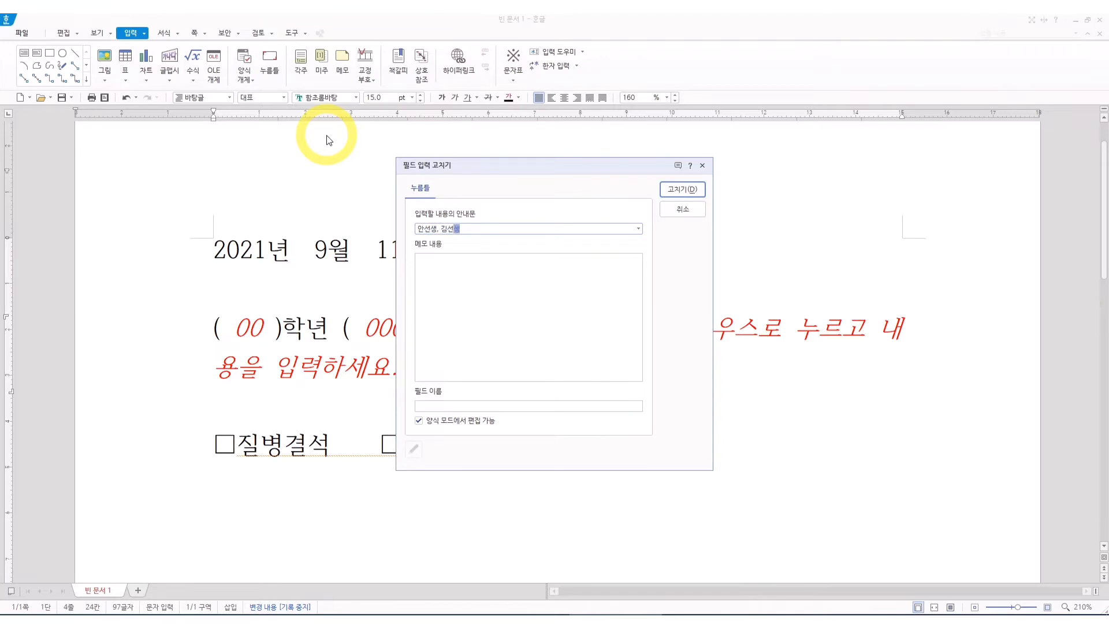
key(Return)
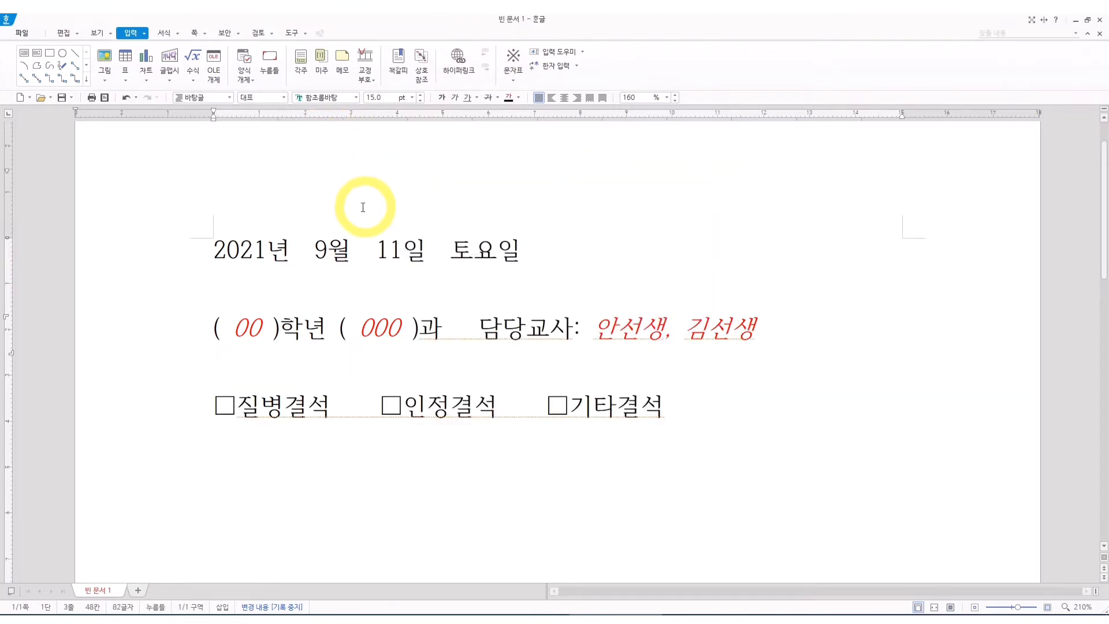
Fill the second line's click-here fields with 1 for the grade, 영어 for the subject and two teachers' full names.
click(252, 330)
text(1)
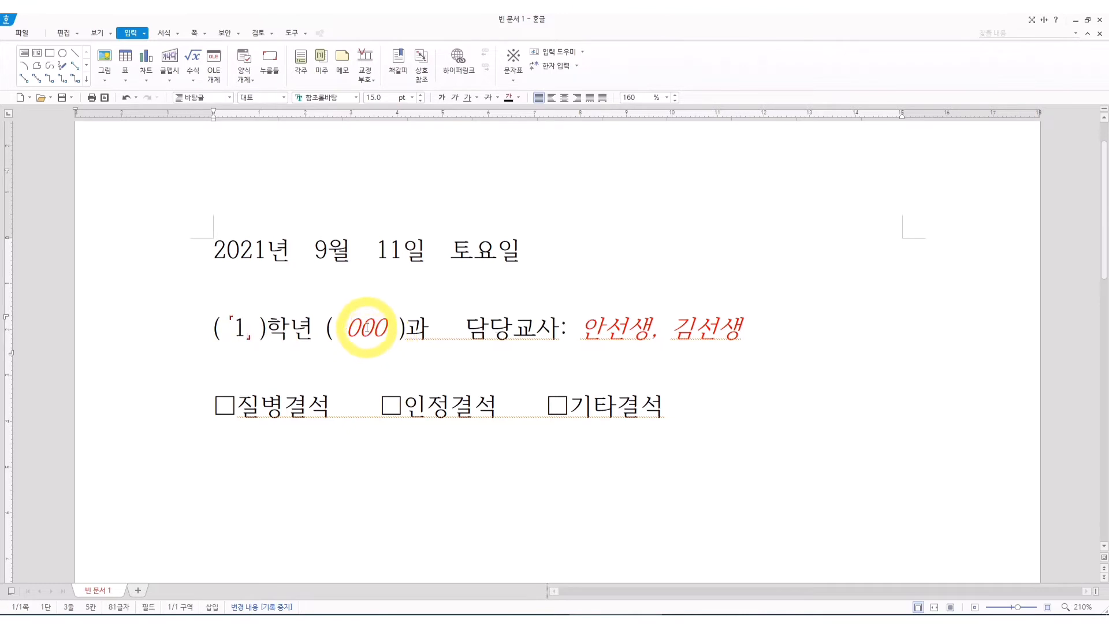
click(371, 331)
text(영ㅇ)
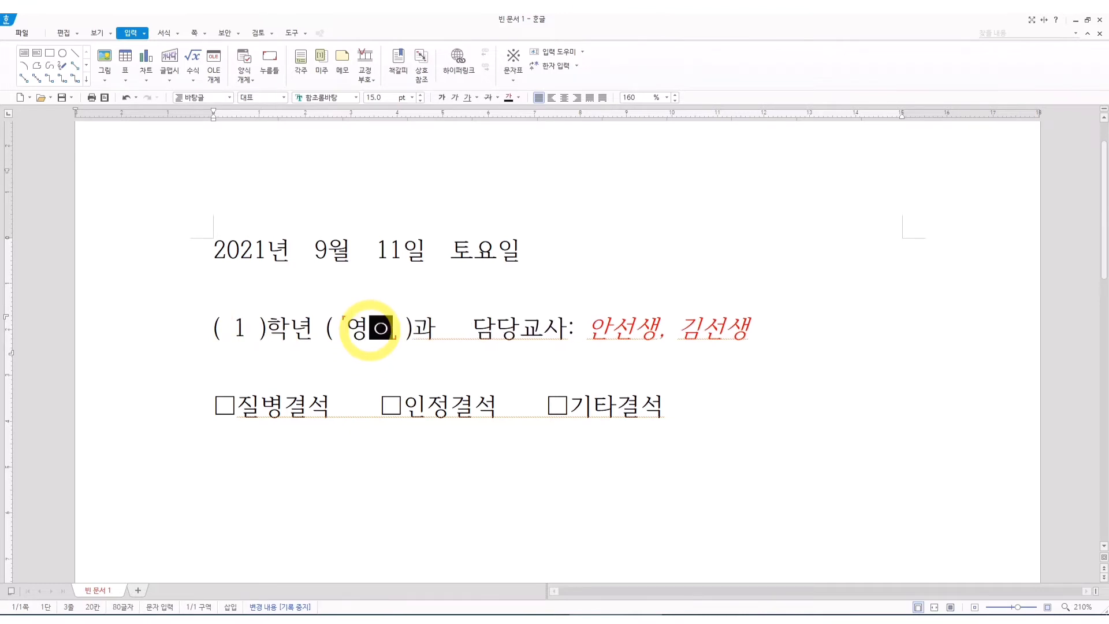
click(634, 330)
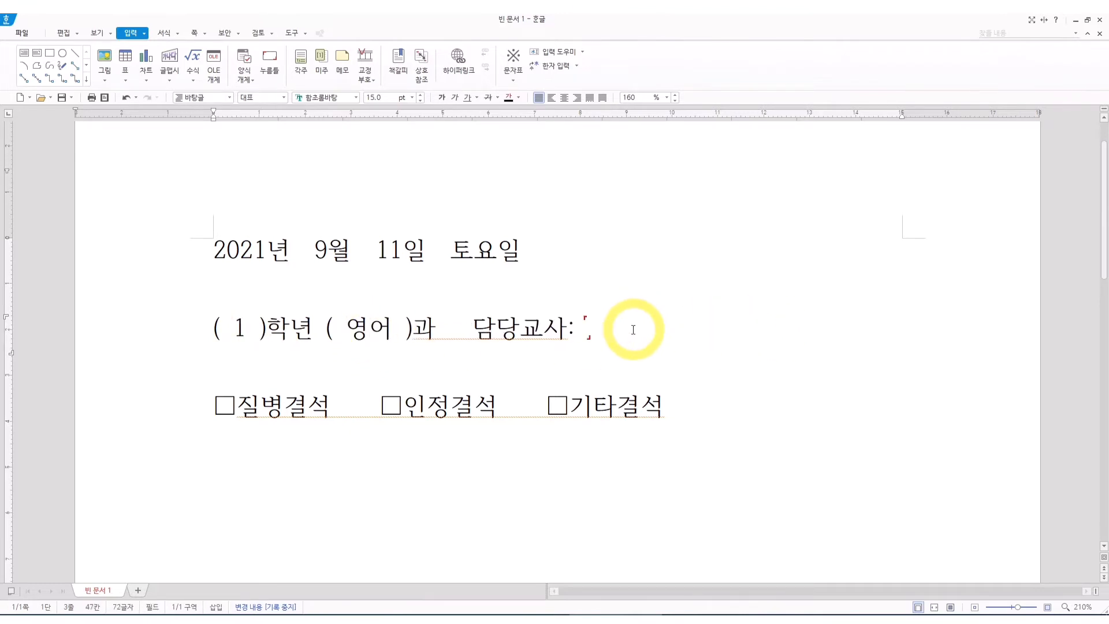
text(홍길동, 김태)
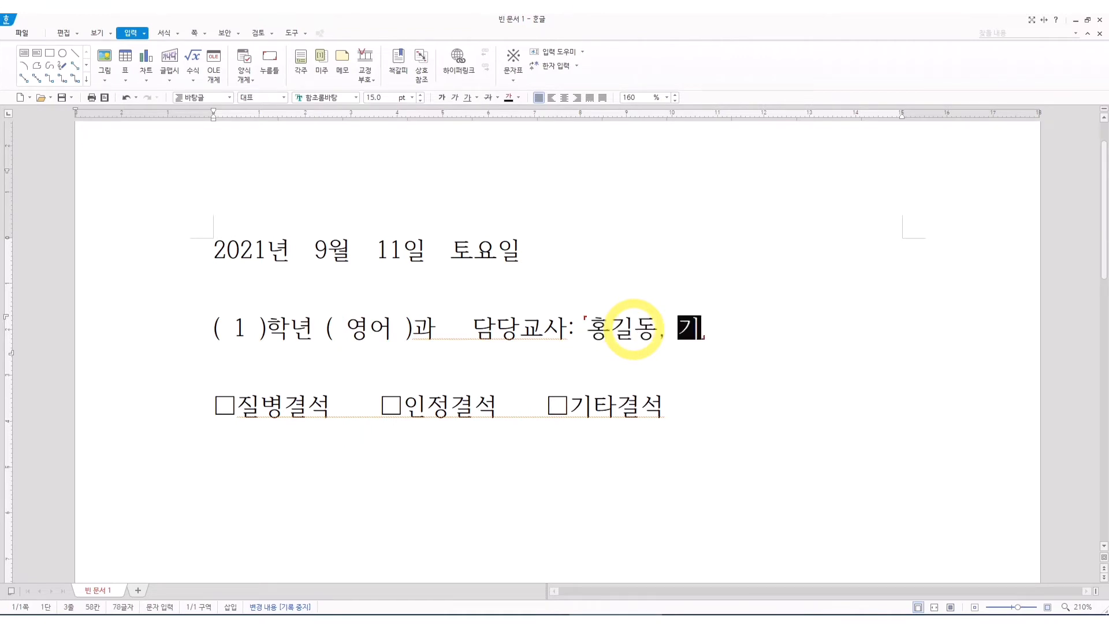
text(리)
click(783, 415)
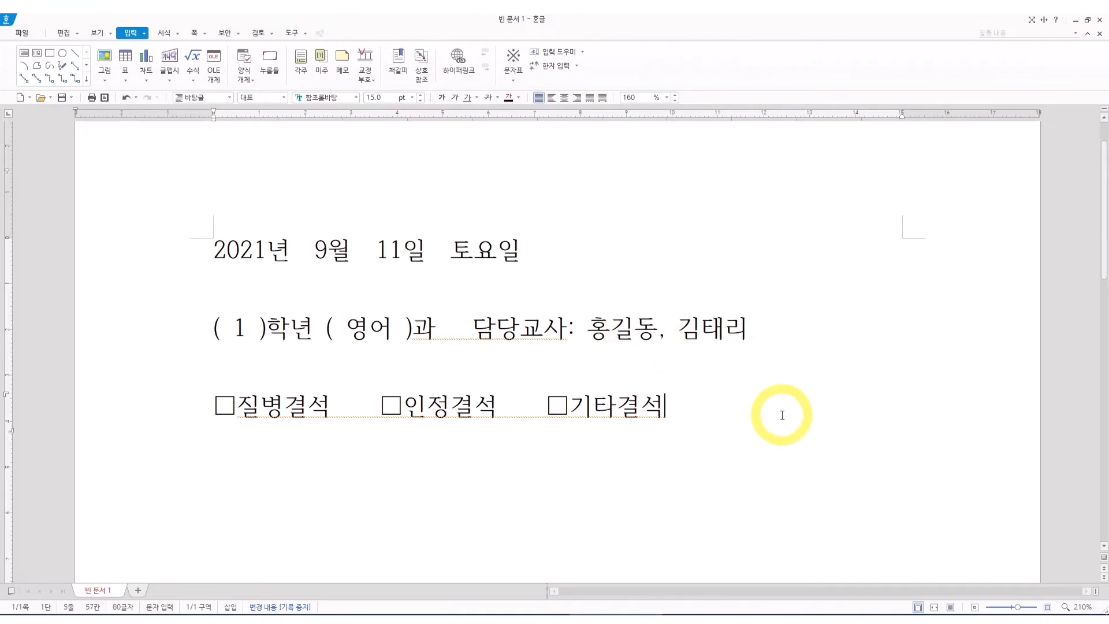
scroll(735, 406, down, 2)
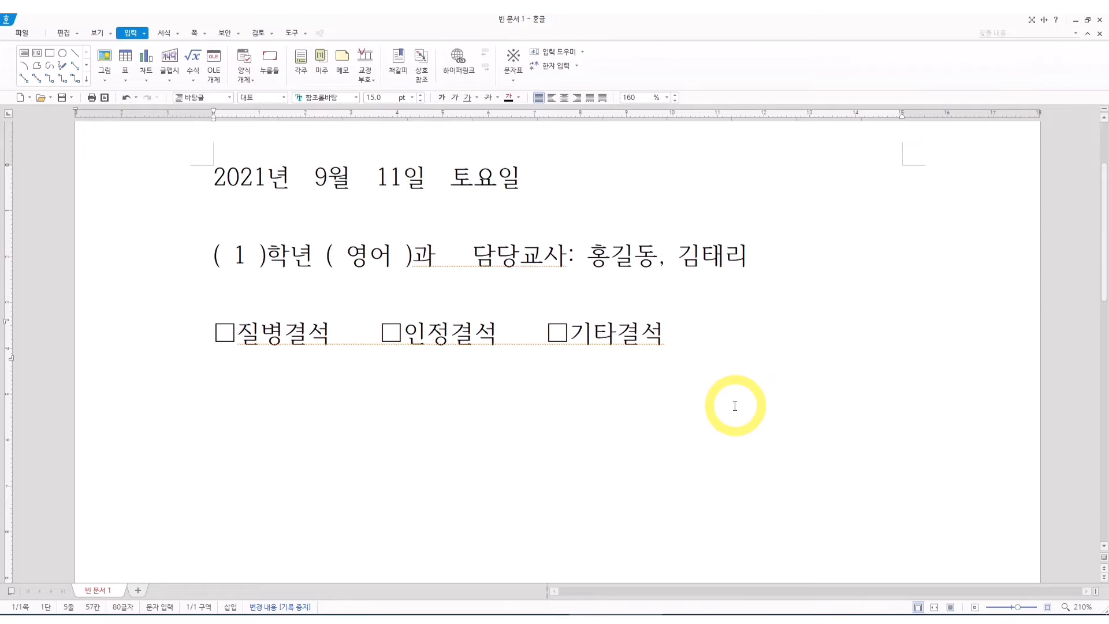
scroll(735, 406, up, 2)
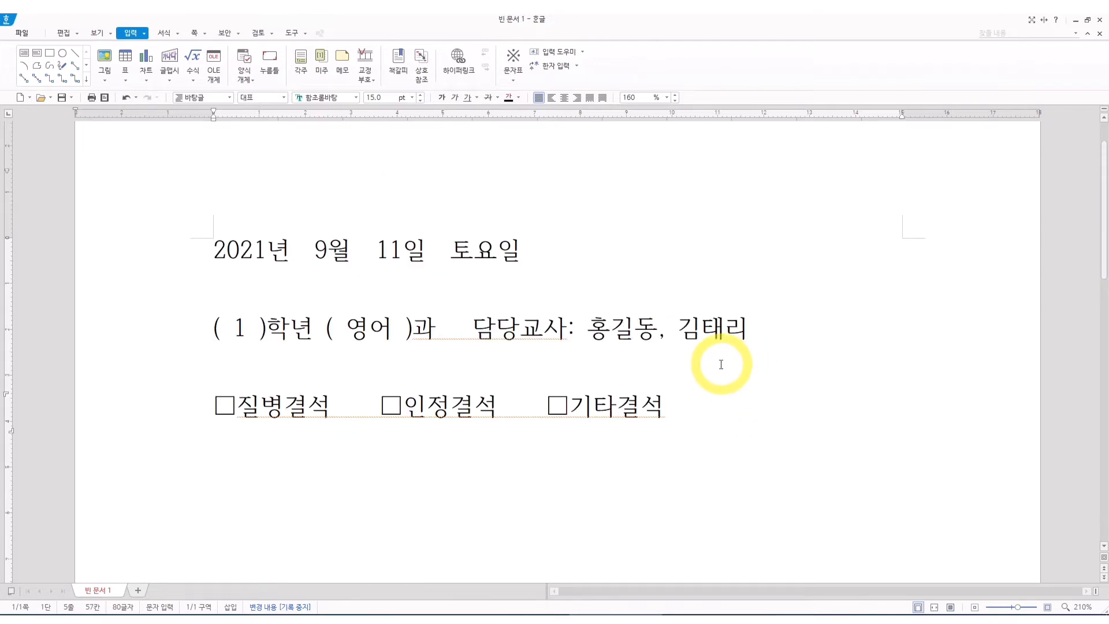
click(251, 328)
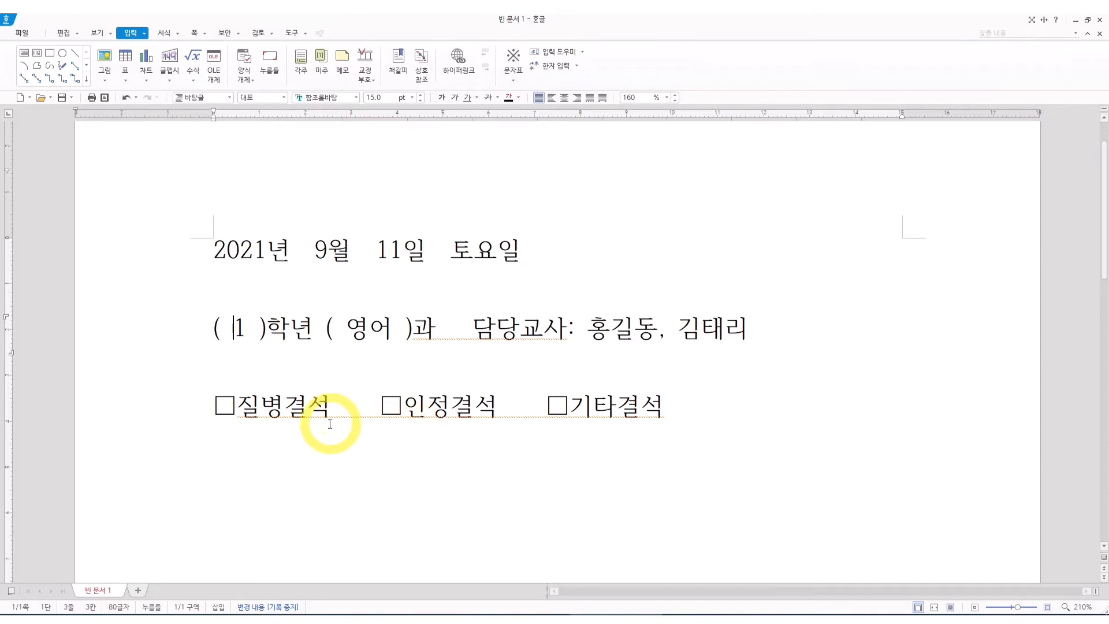
drag(217, 405, 238, 407)
click(336, 451)
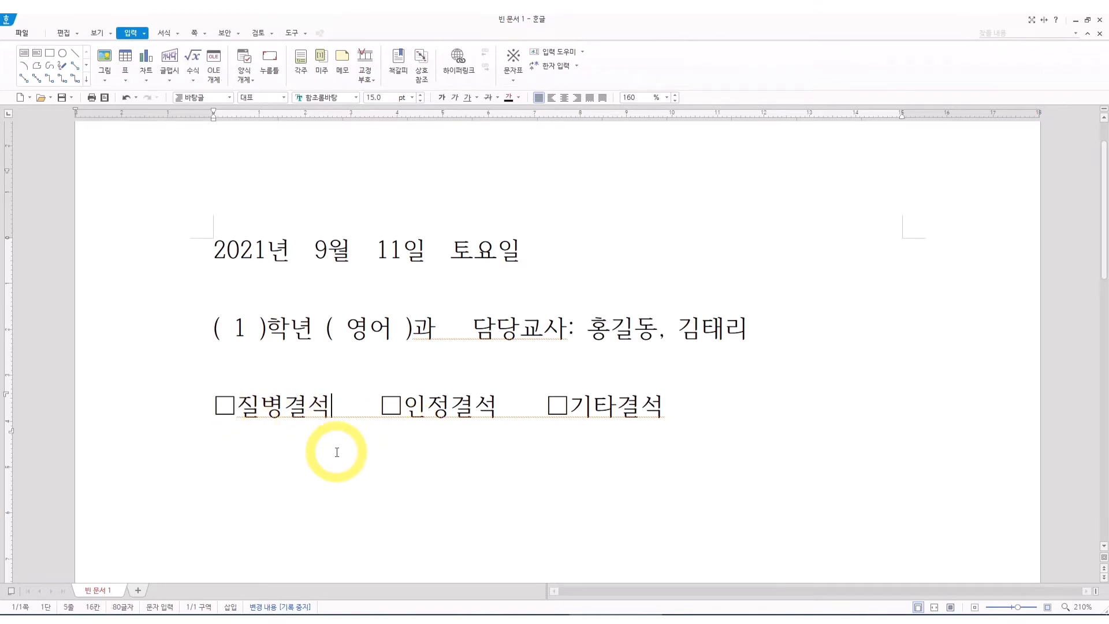
click(166, 420)
click(722, 404)
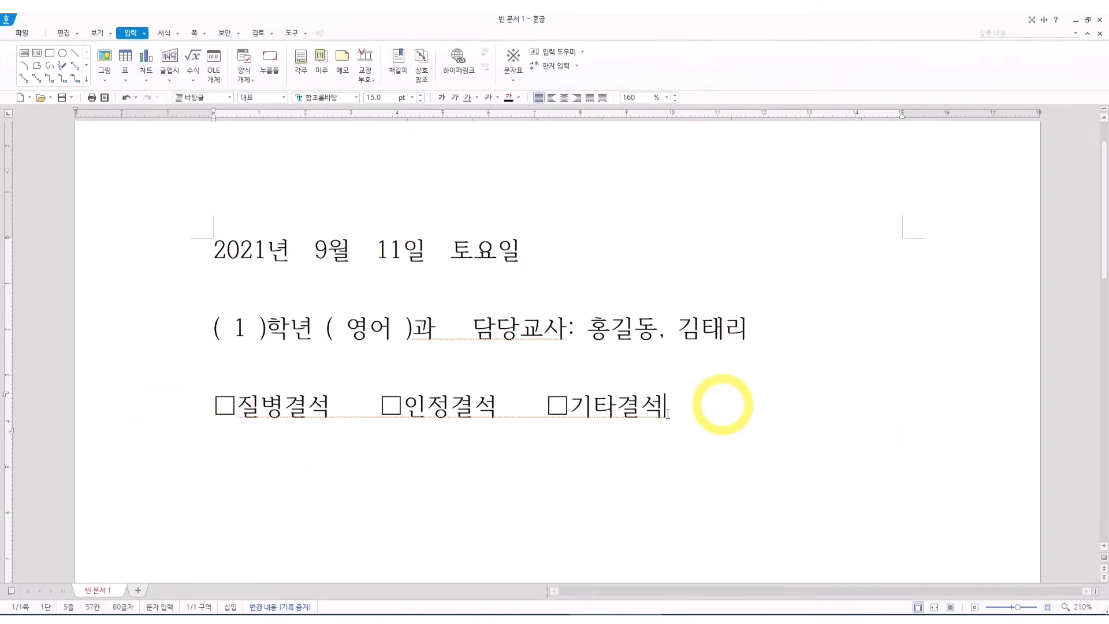
Replace the empty box before 질병결석 with the filled square ■ from the character map's recently used characters.
click(218, 408)
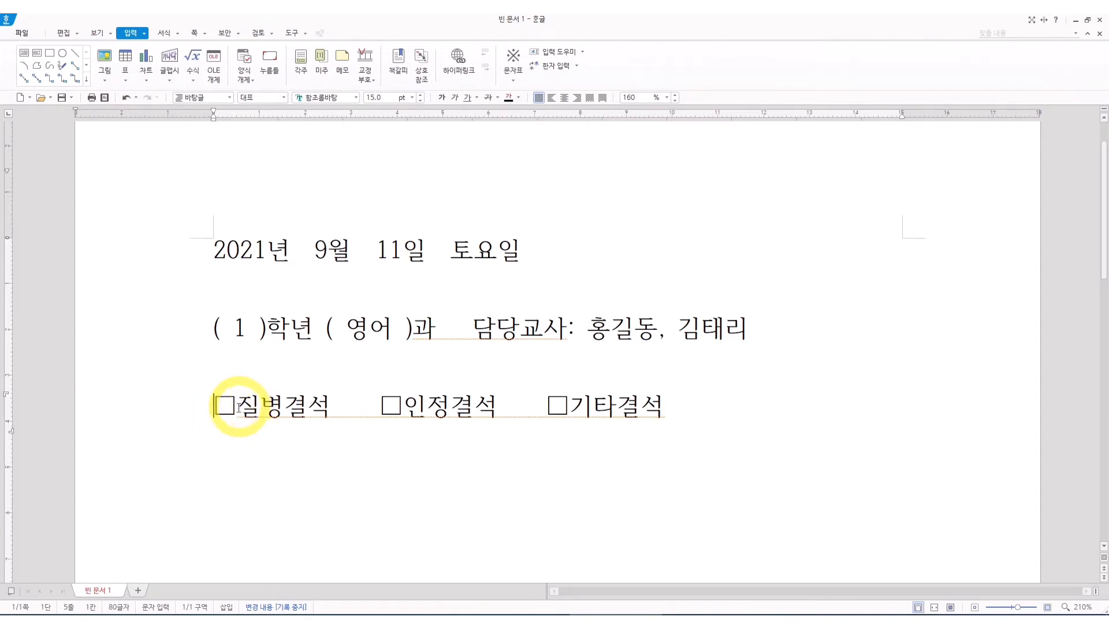
drag(239, 407, 218, 409)
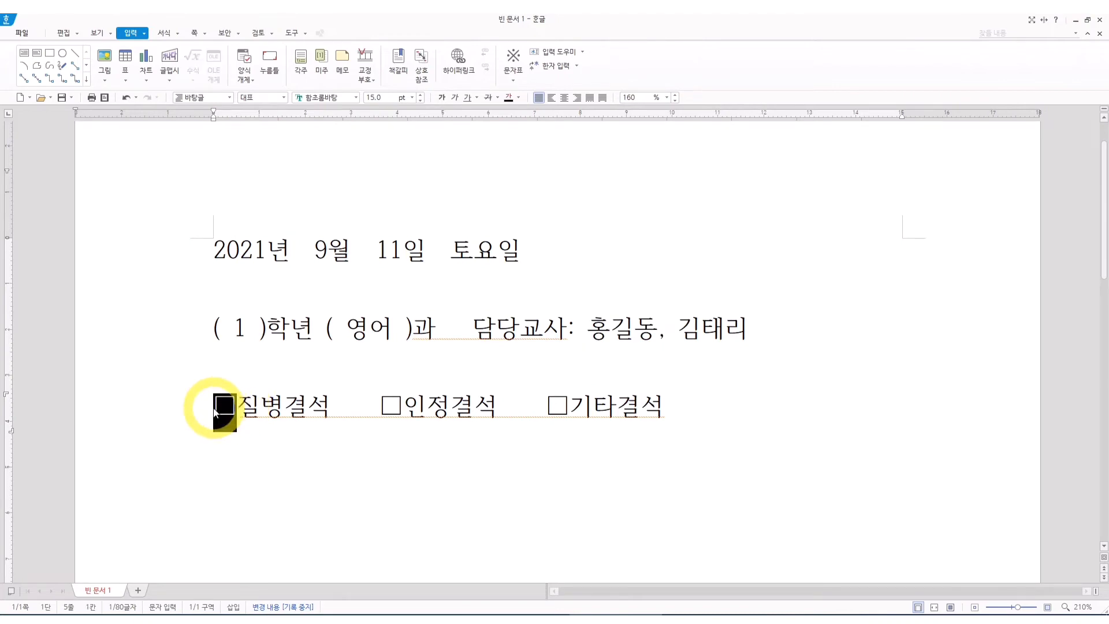
key(ctrl+F10)
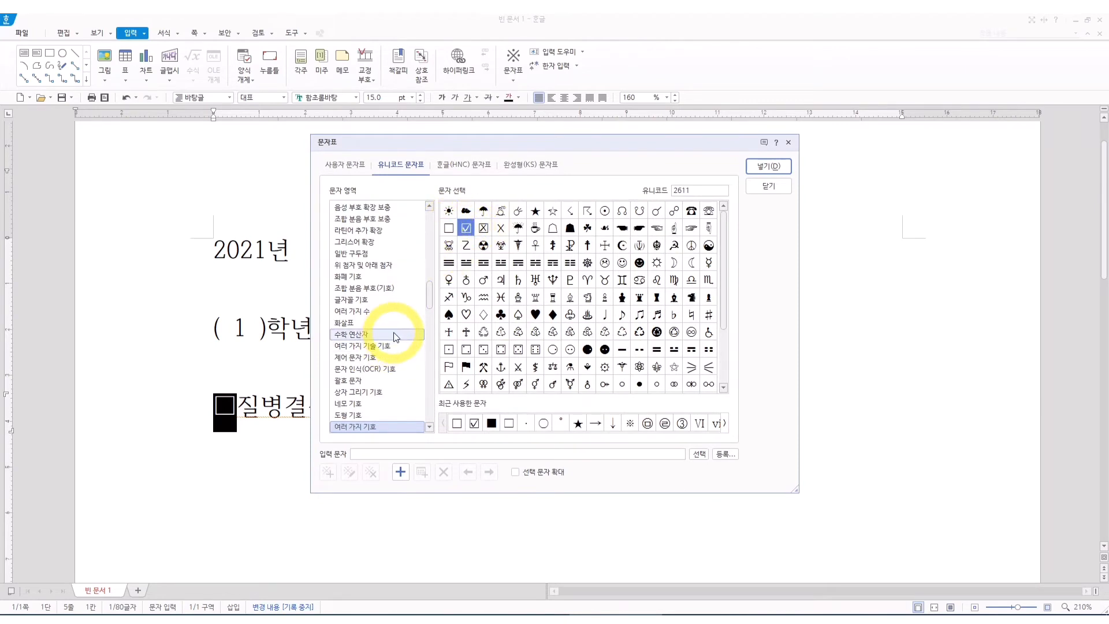
click(492, 423)
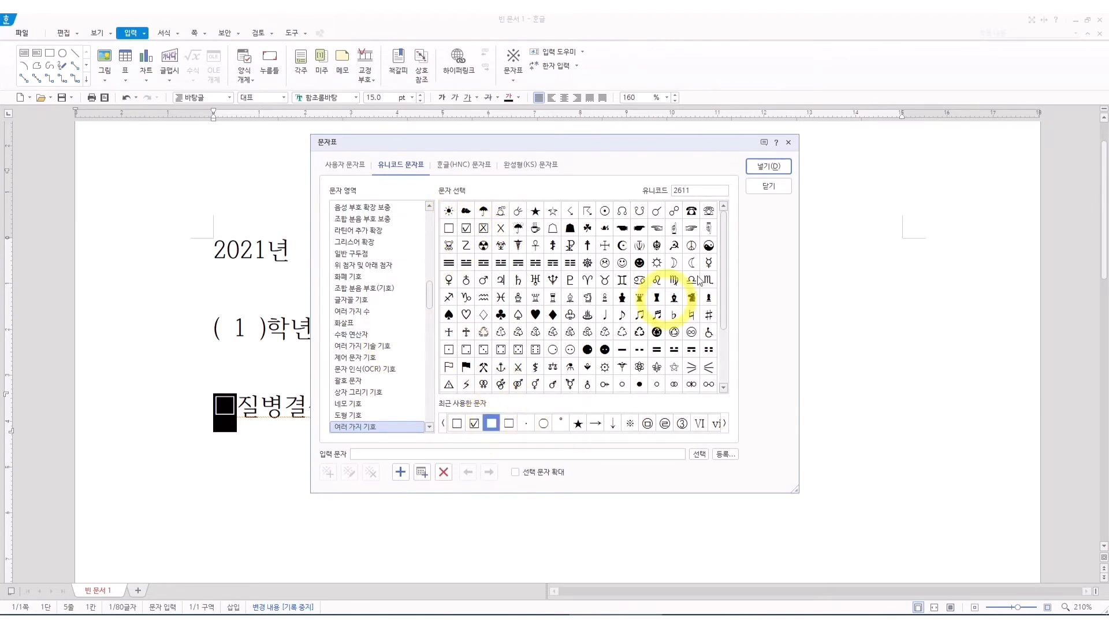
click(768, 167)
Replace the empty box before 인정결석 with the checked box ☑ from the Unicode character map.
drag(382, 403, 394, 406)
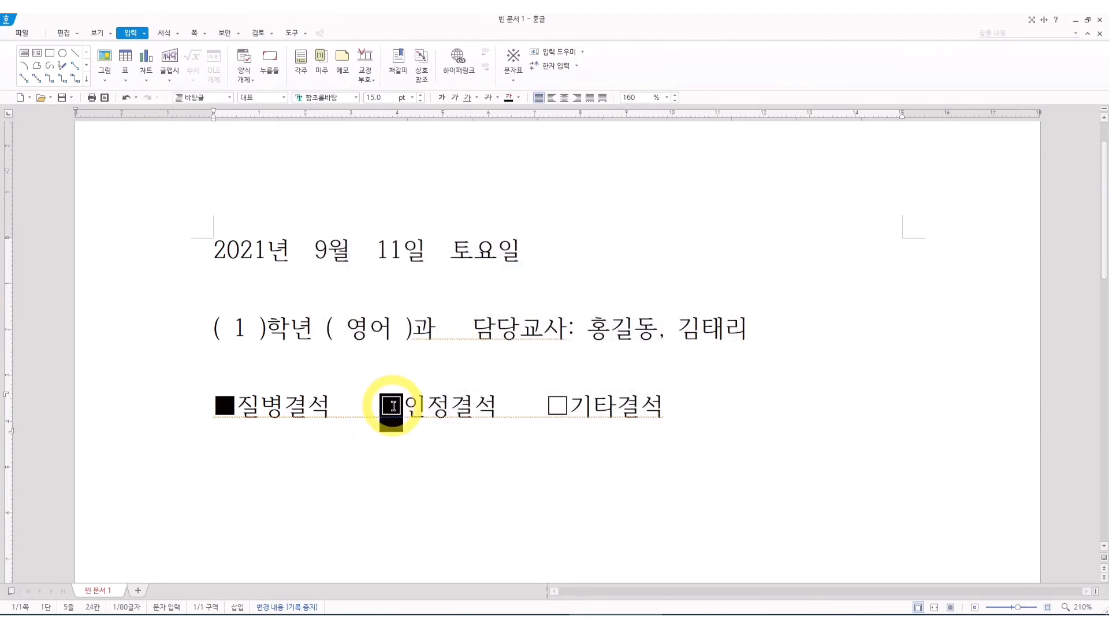
key(ctrl+F10)
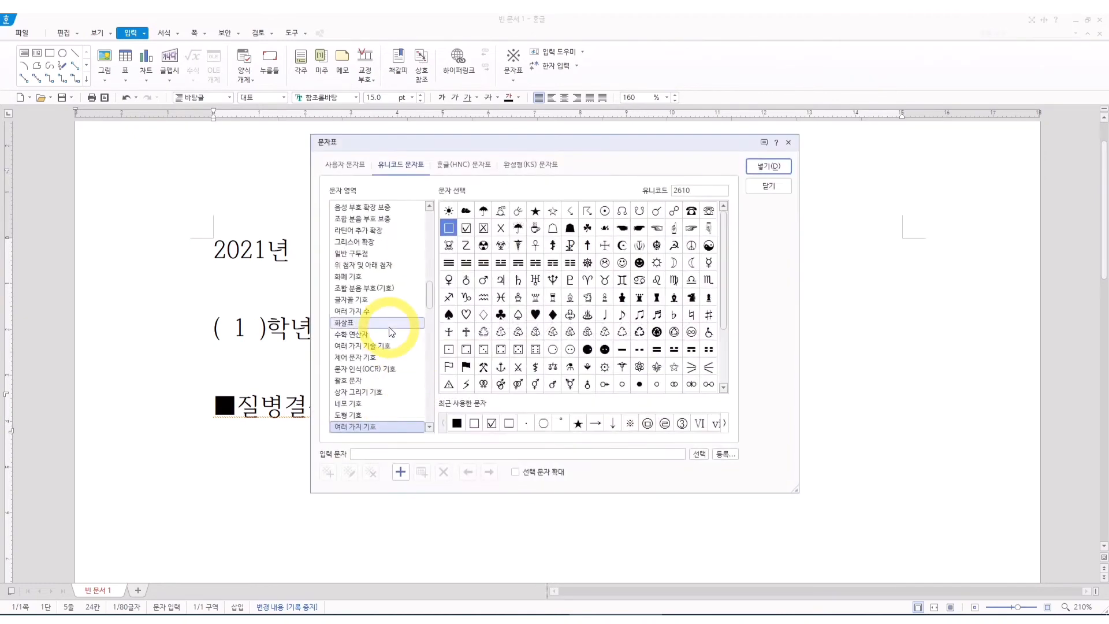
click(466, 227)
click(769, 166)
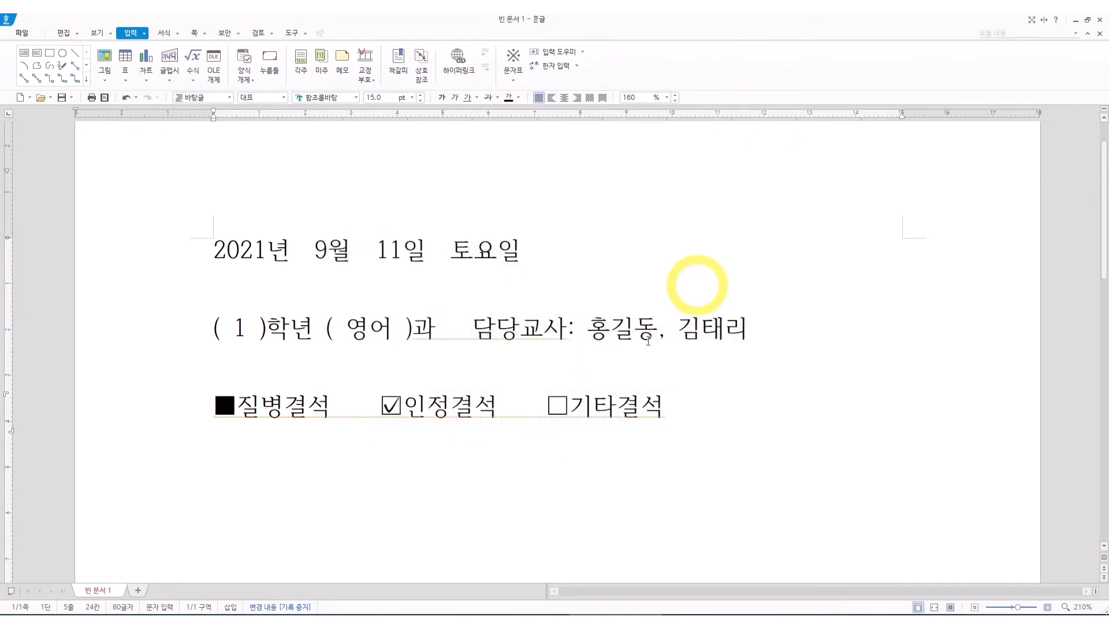
Replace the empty box before 기타결석 with the crossed box ☒ from the Unicode character map and start a new line below.
drag(564, 403, 534, 394)
key(ctrl+F10)
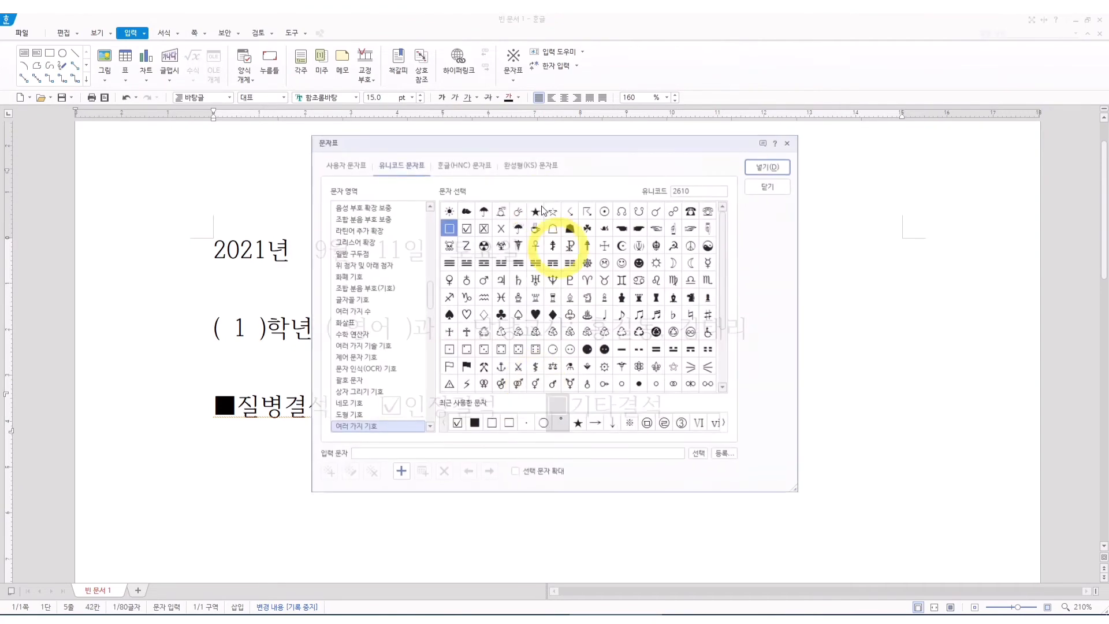
click(483, 227)
click(768, 167)
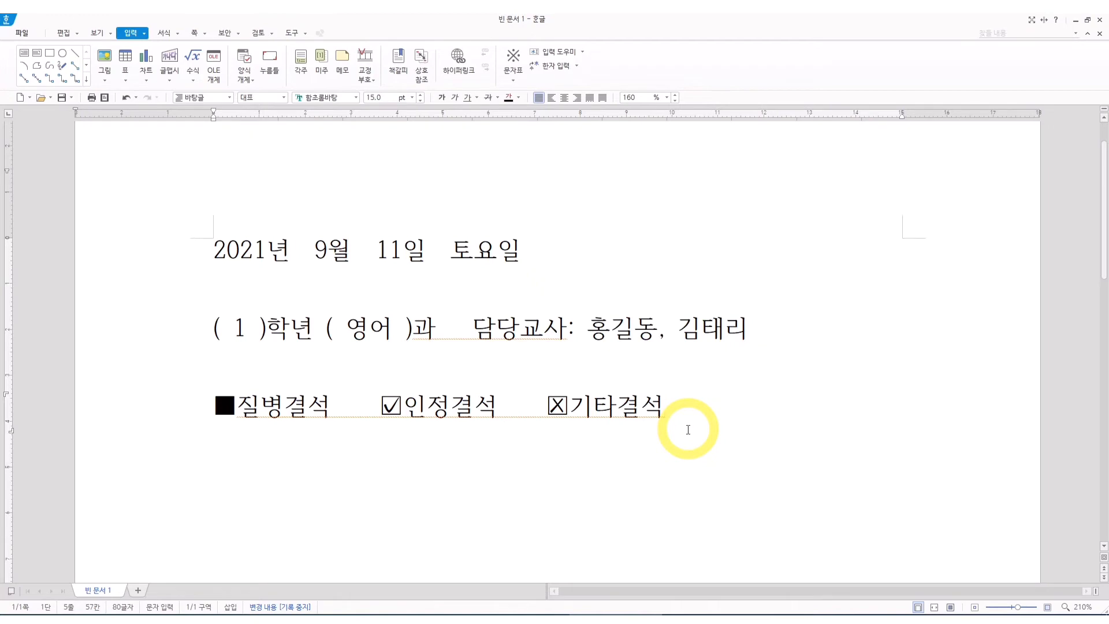
key(Return)
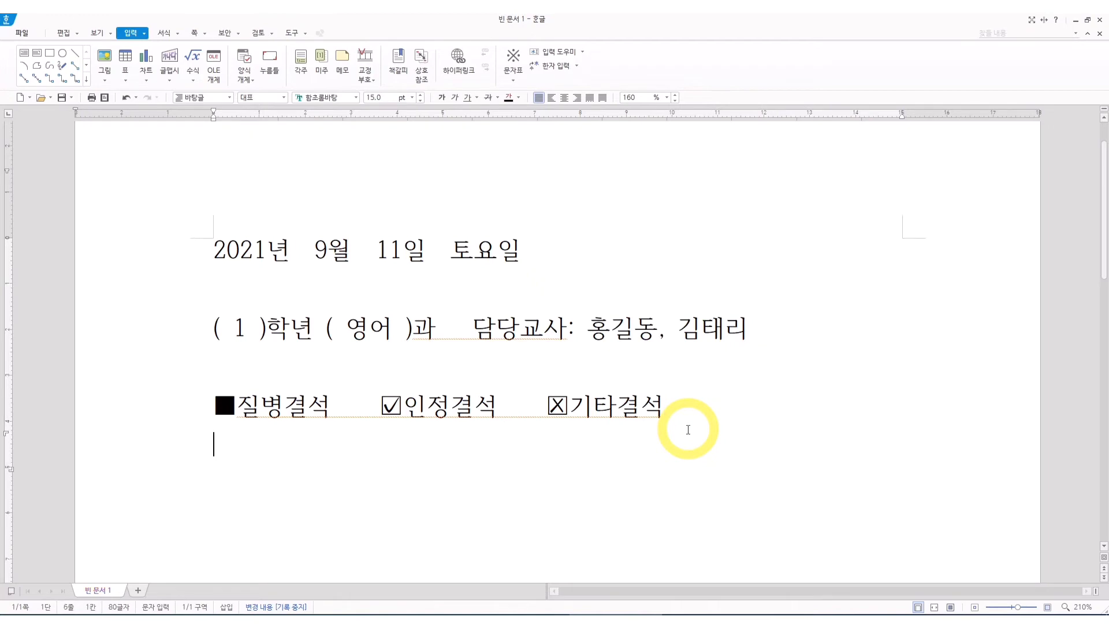
Insert an empty box ☐ from the Unicode character map on the new line and delete it again.
key(ctrl+F10)
click(448, 228)
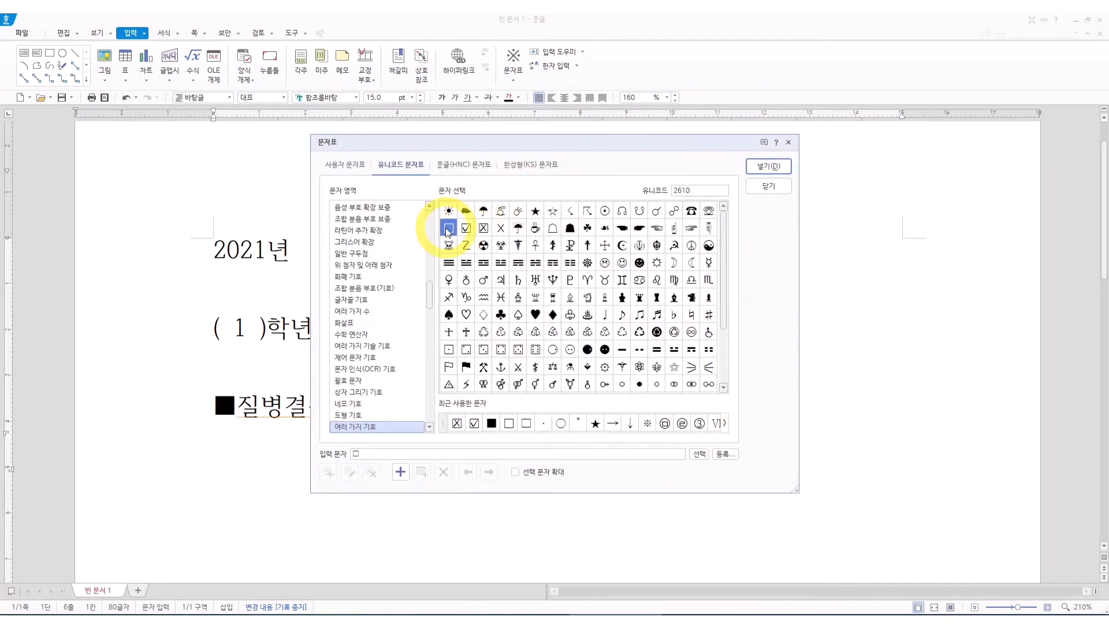
click(748, 169)
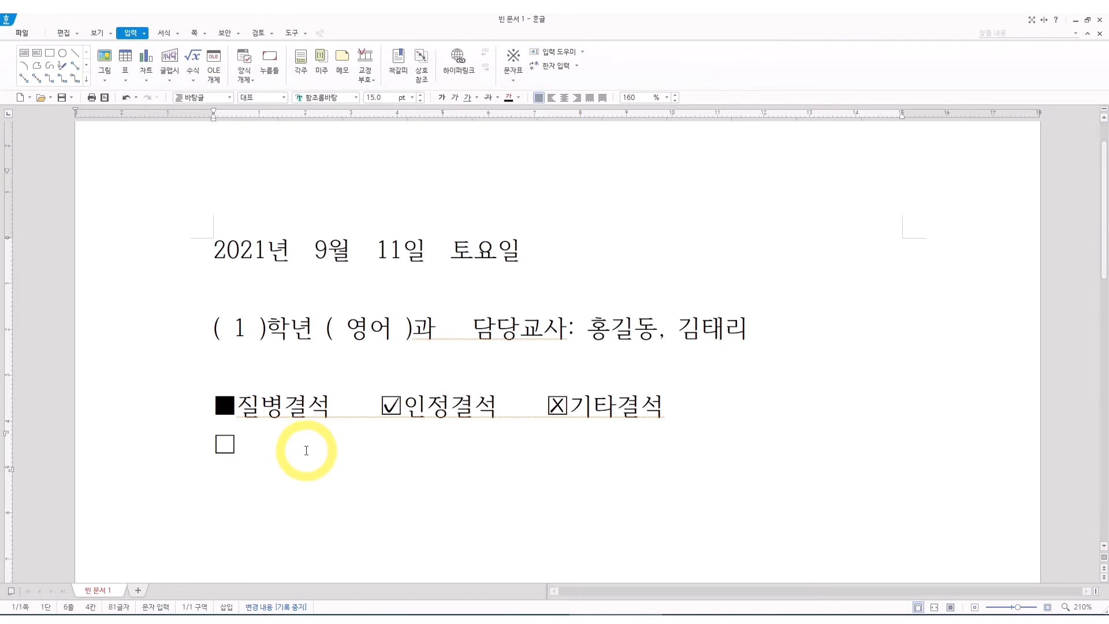
key(BackSpace)
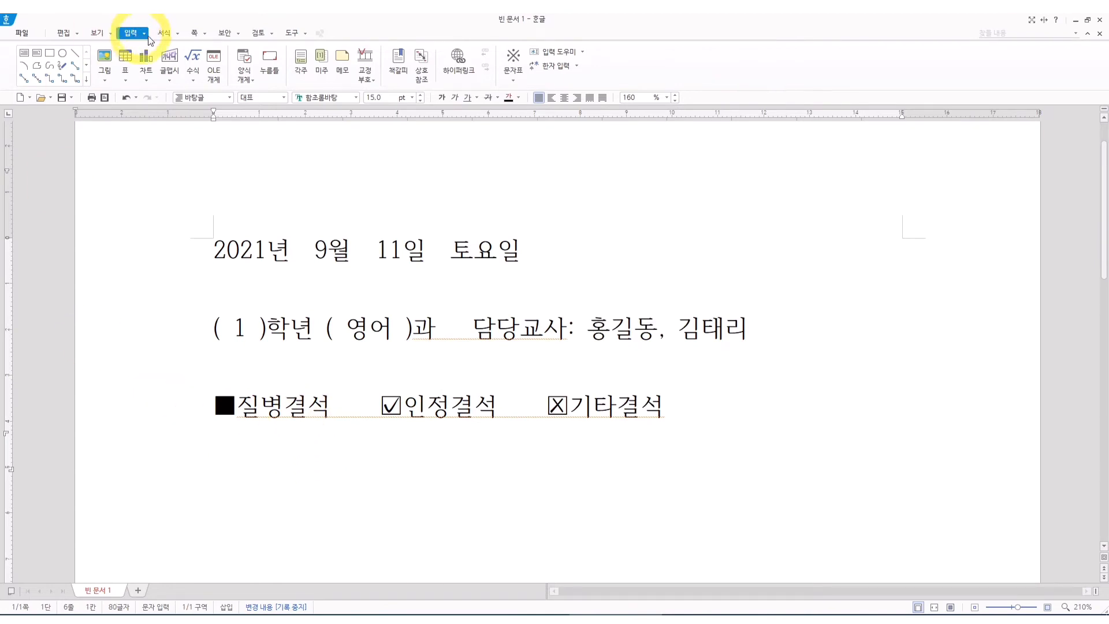
Insert a checkbox form object (선택 상자) on the new line and set its Caption property to 질병결석.
click(247, 78)
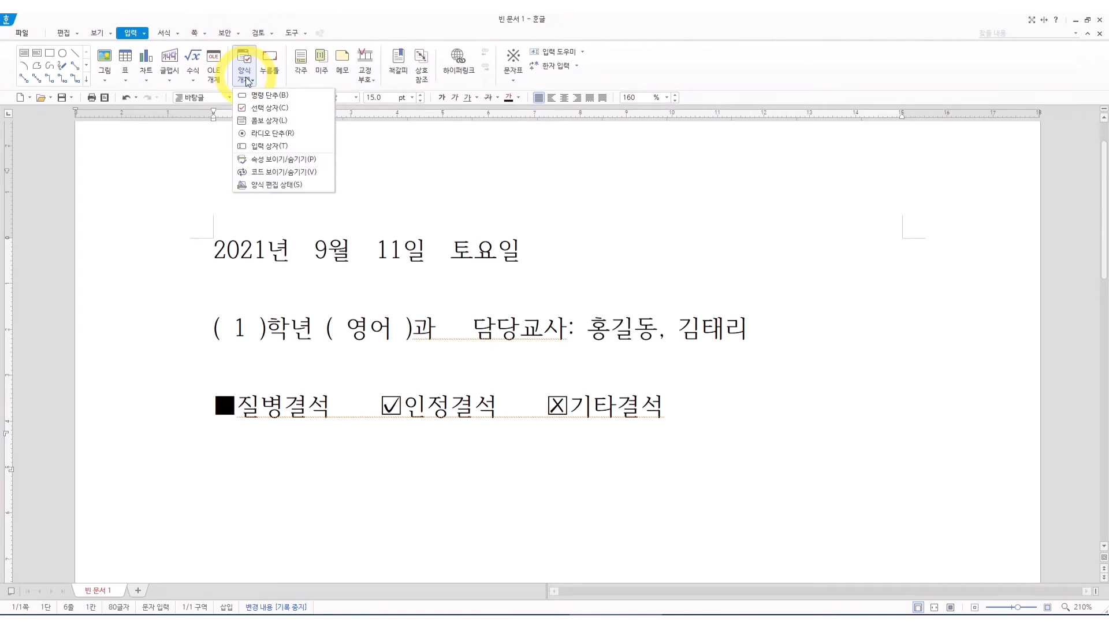
click(258, 112)
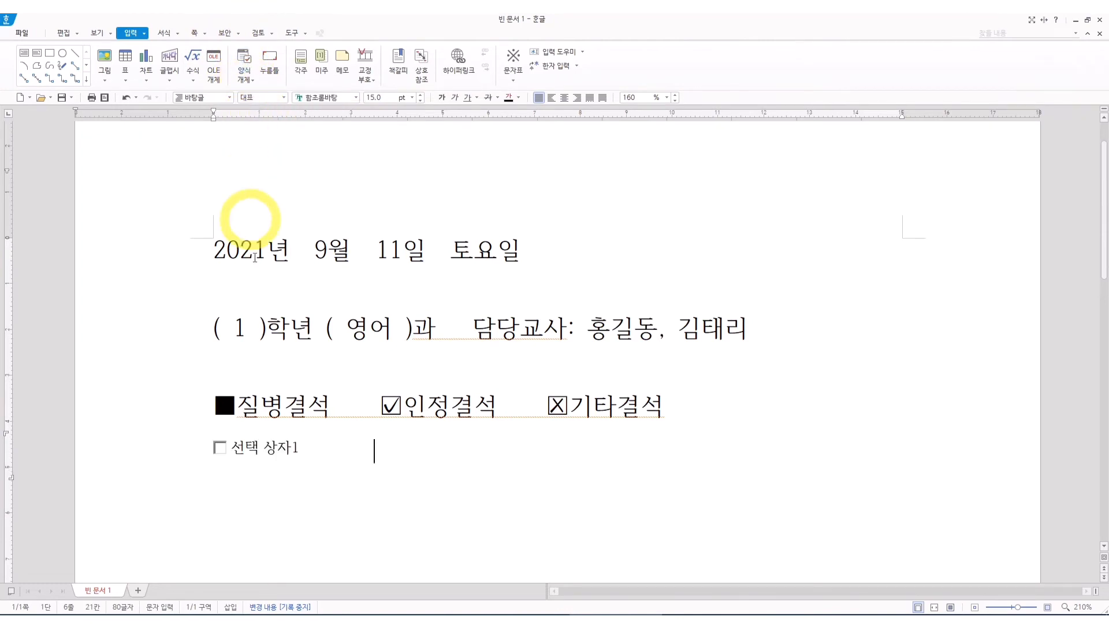
click(276, 453)
right_click(277, 453)
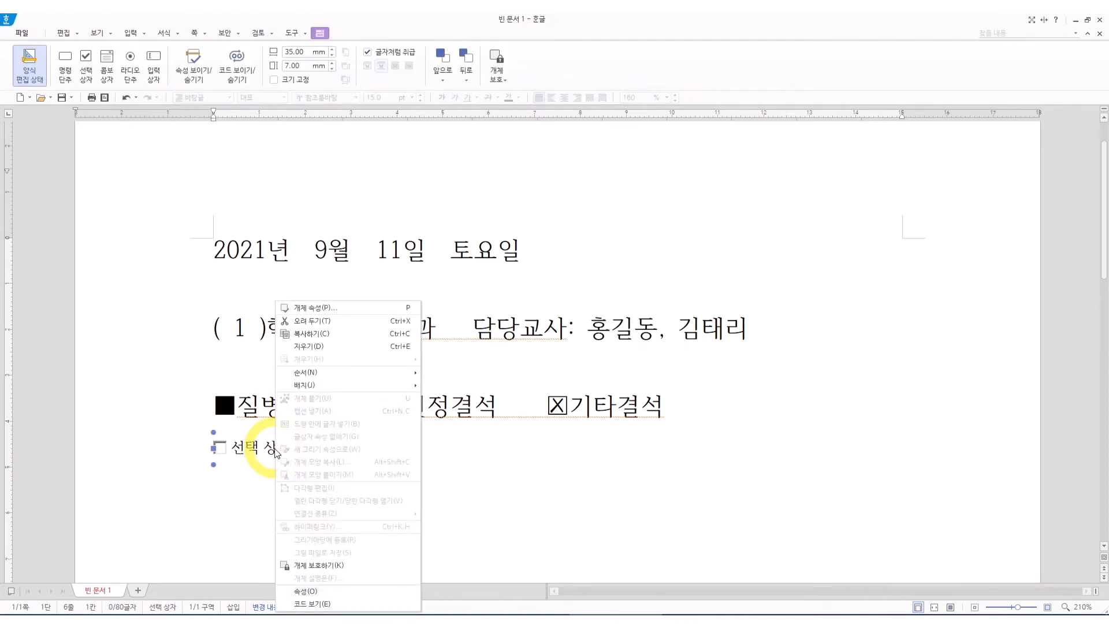
click(341, 591)
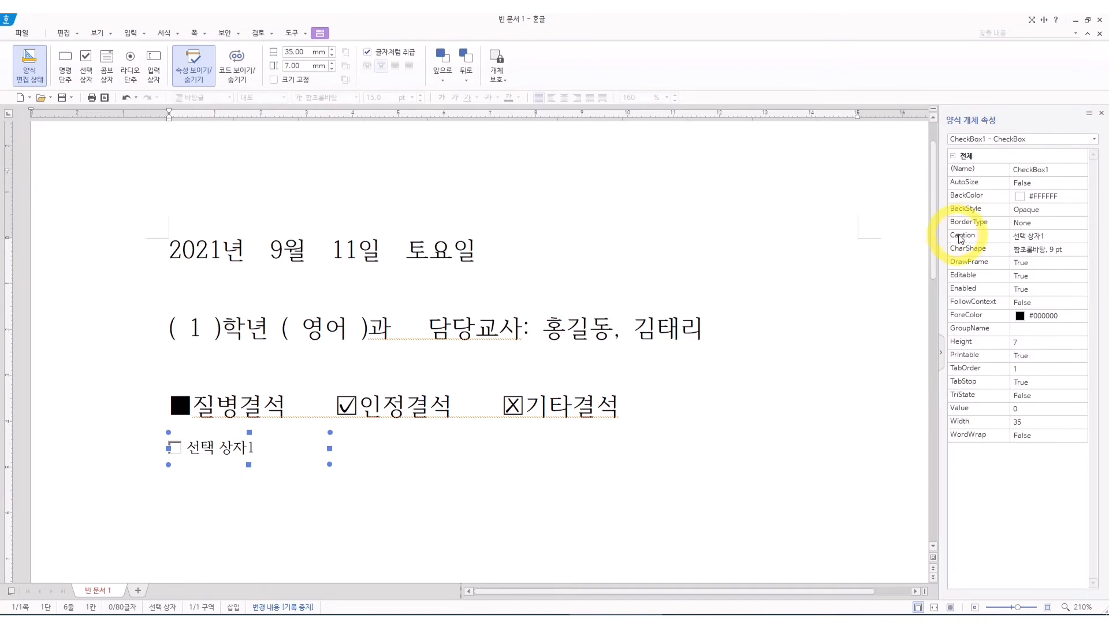
click(1035, 235)
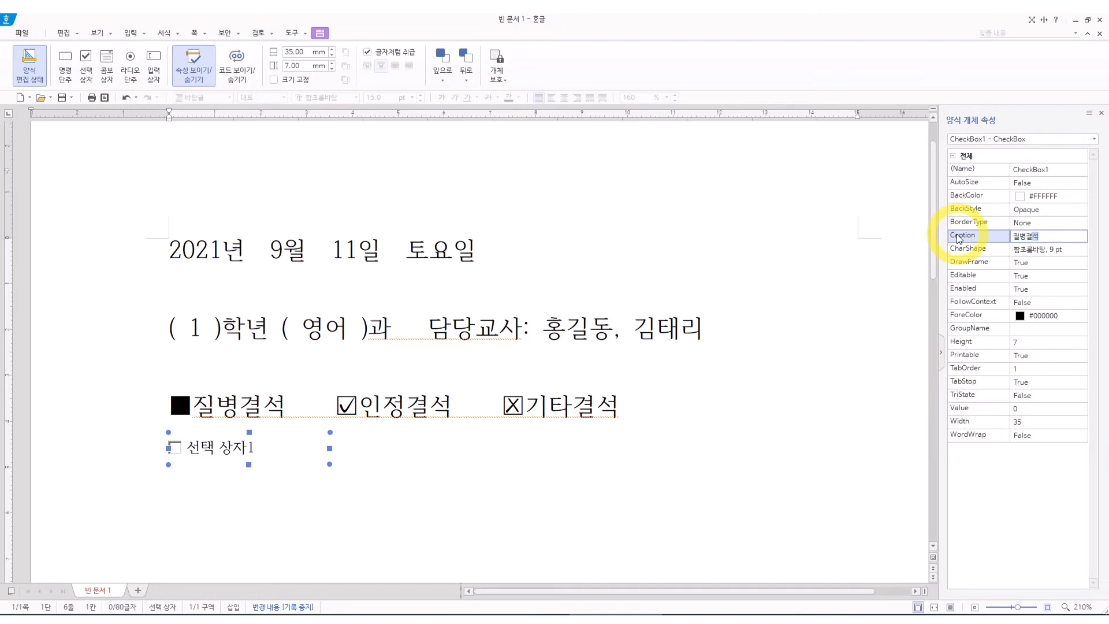
key(Return)
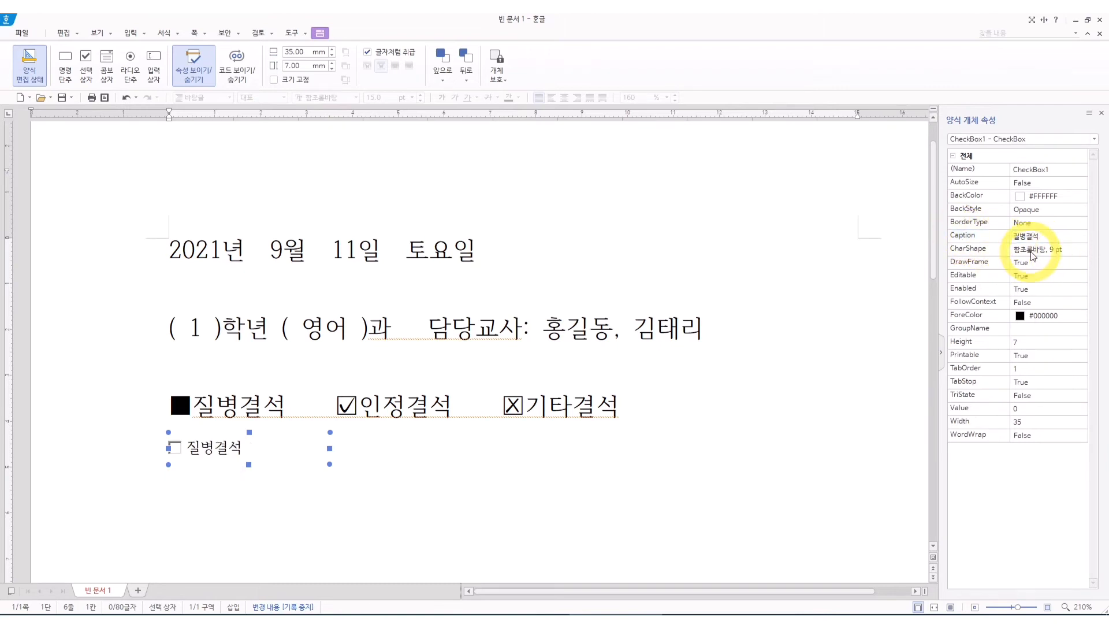
Set the 질병결석 checkbox's character size to 15 pt through its CharShape property and return to the text after it.
click(1068, 252)
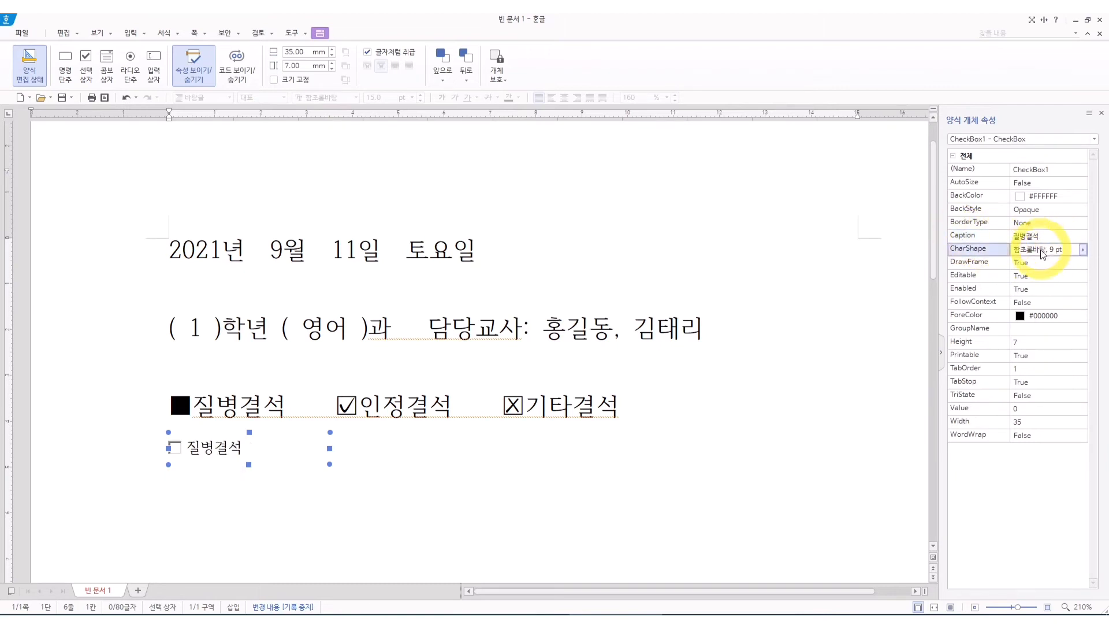
click(1083, 251)
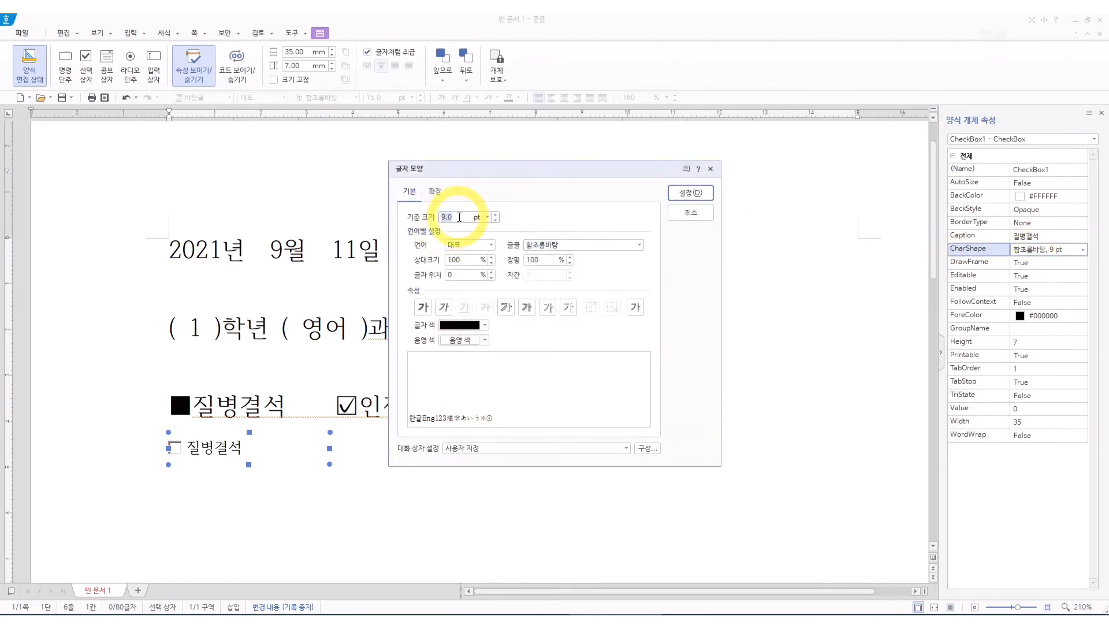
text(15)
key(Return)
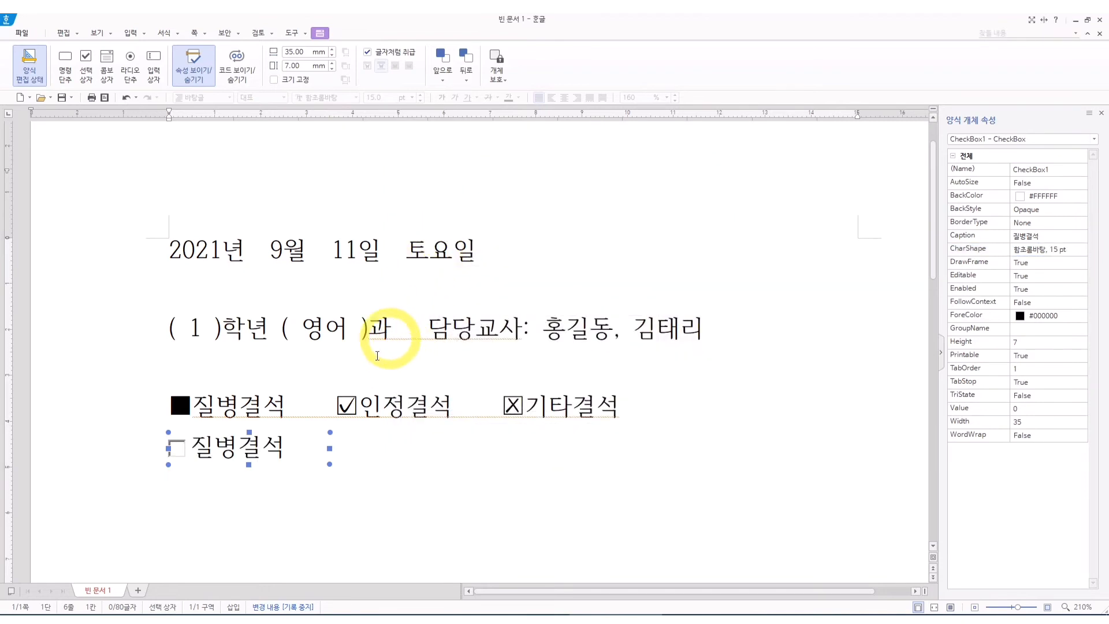
click(366, 450)
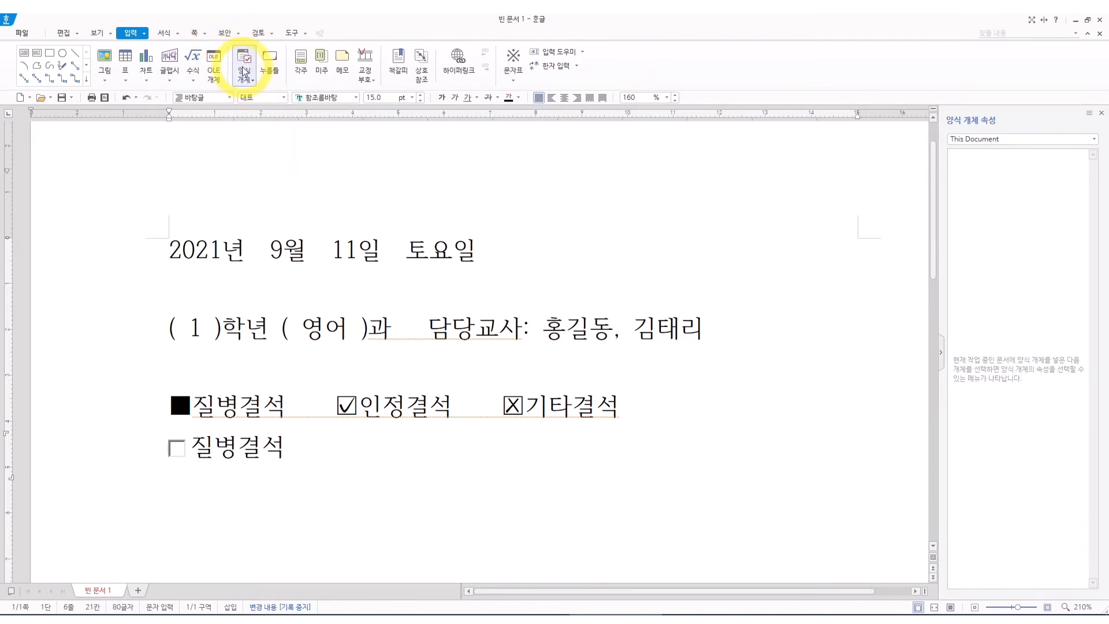
Insert a second checkbox form object after 질병결석 and set its Caption property to 인정결석.
click(249, 83)
click(259, 107)
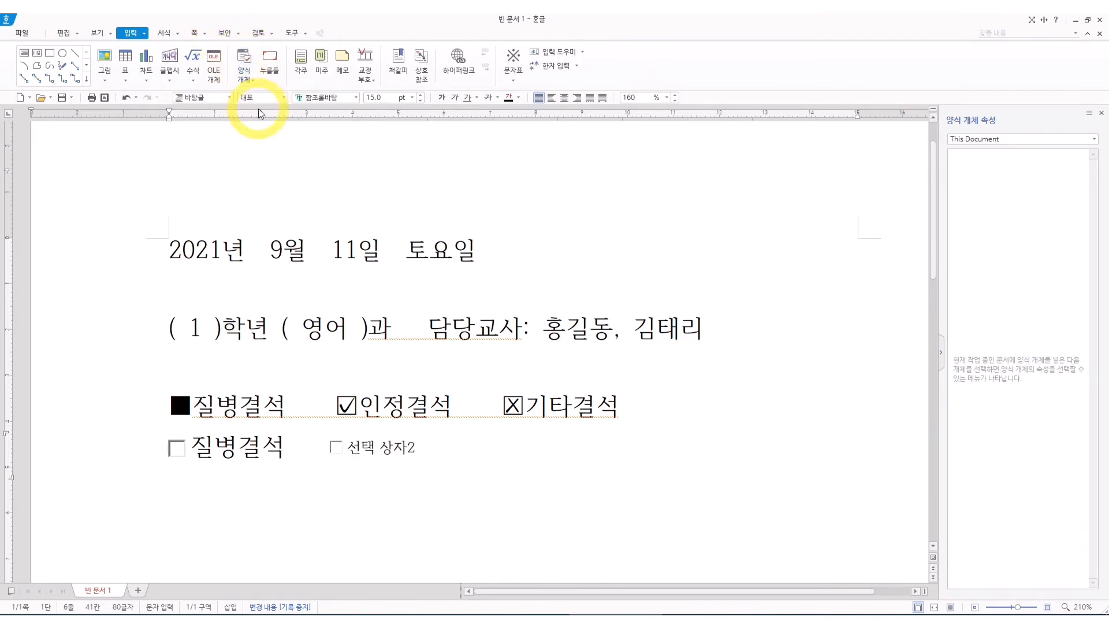
click(394, 455)
right_click(394, 455)
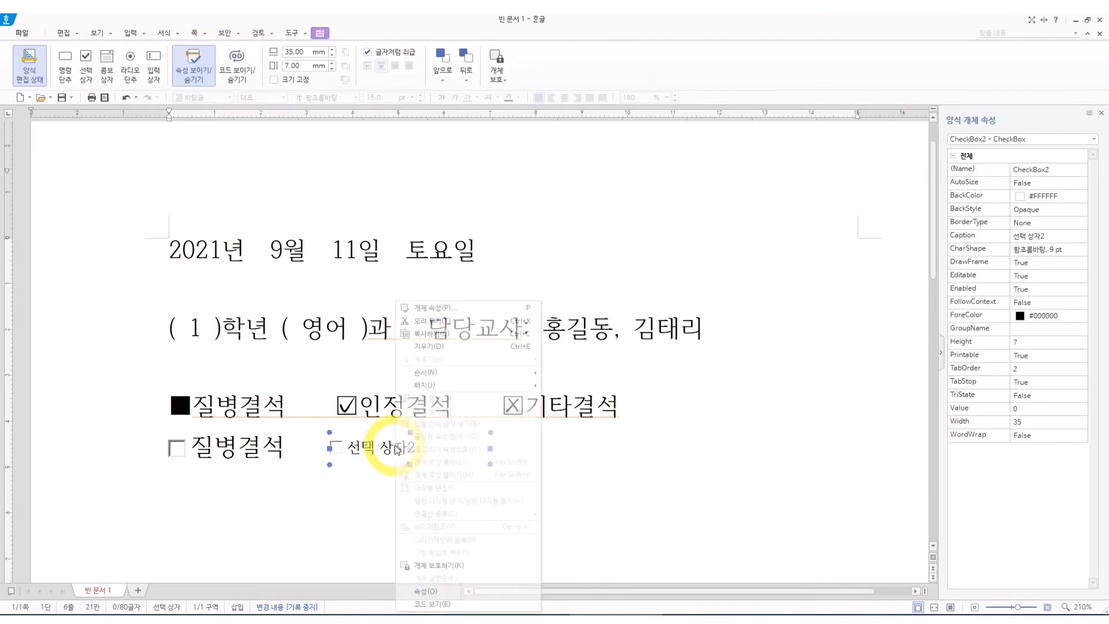
click(791, 430)
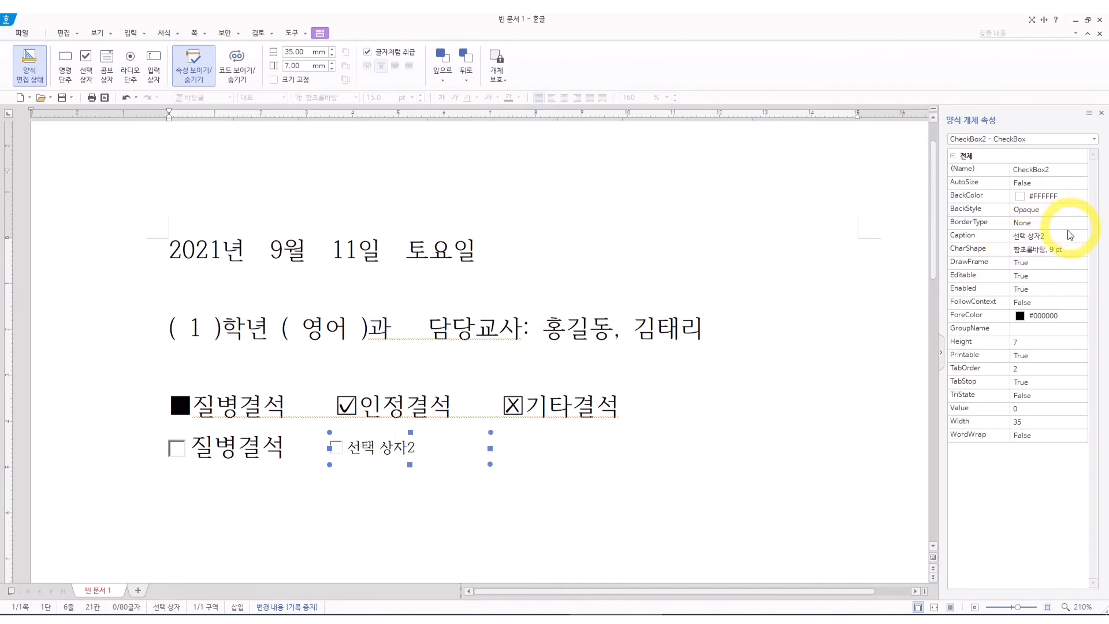
click(999, 235)
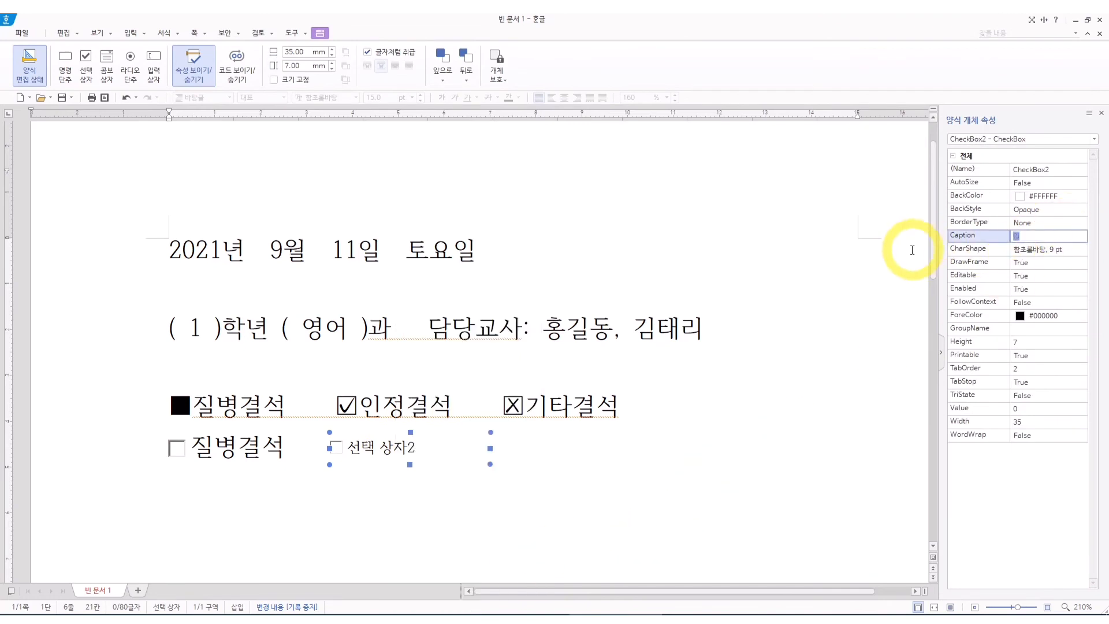
text(인정결석)
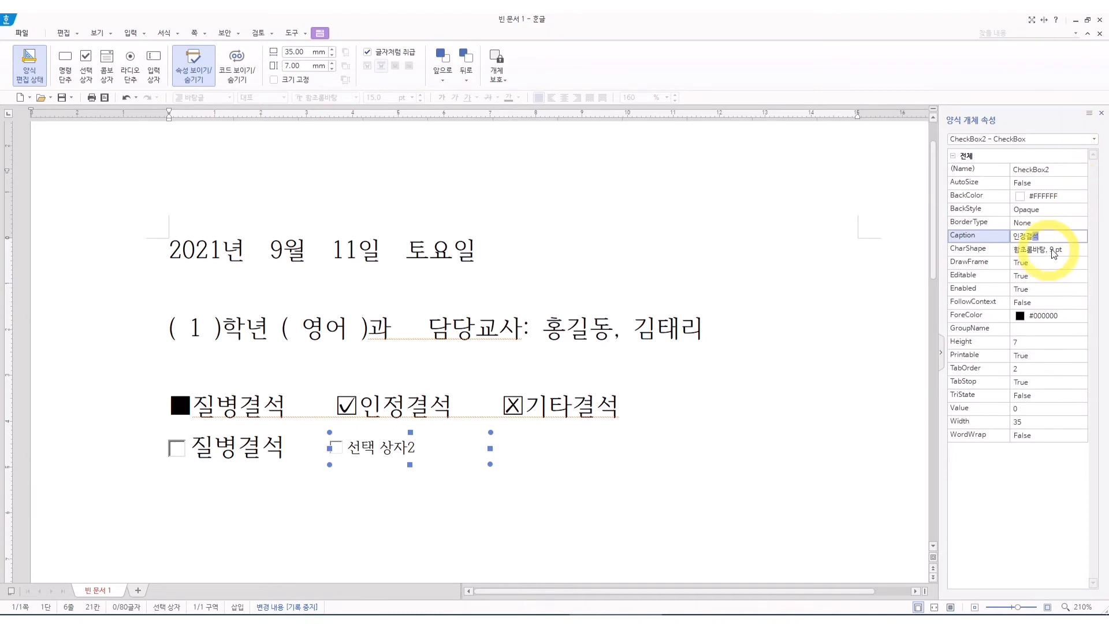
Set the 인정결석 checkbox's character size to 15 pt through its CharShape property and return to the text after it.
click(1084, 249)
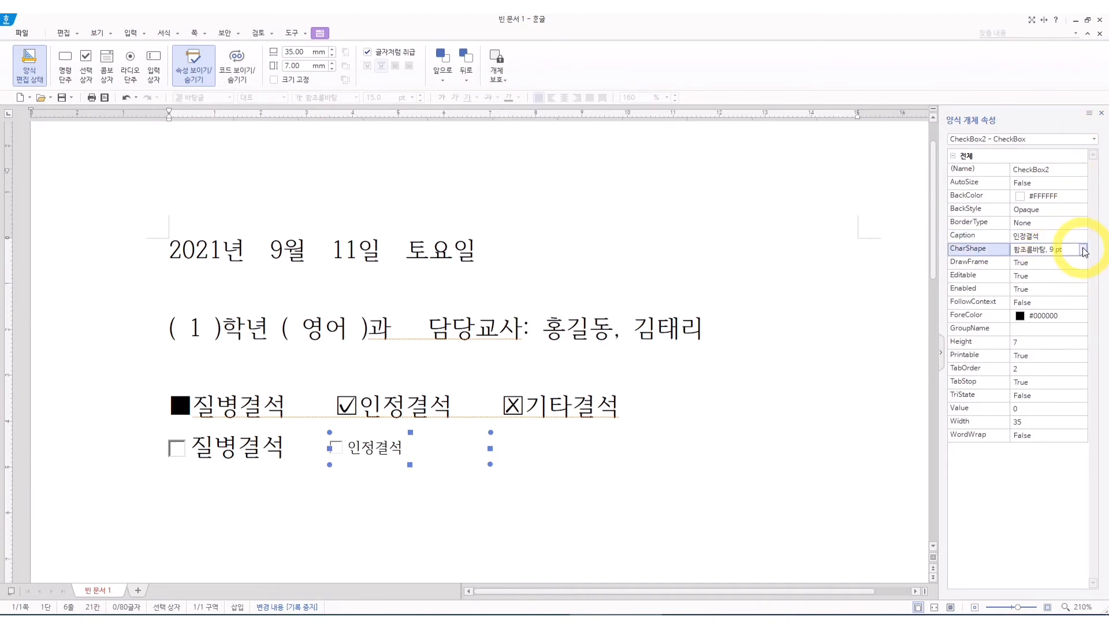
click(1084, 250)
double_click(452, 217)
text(15)
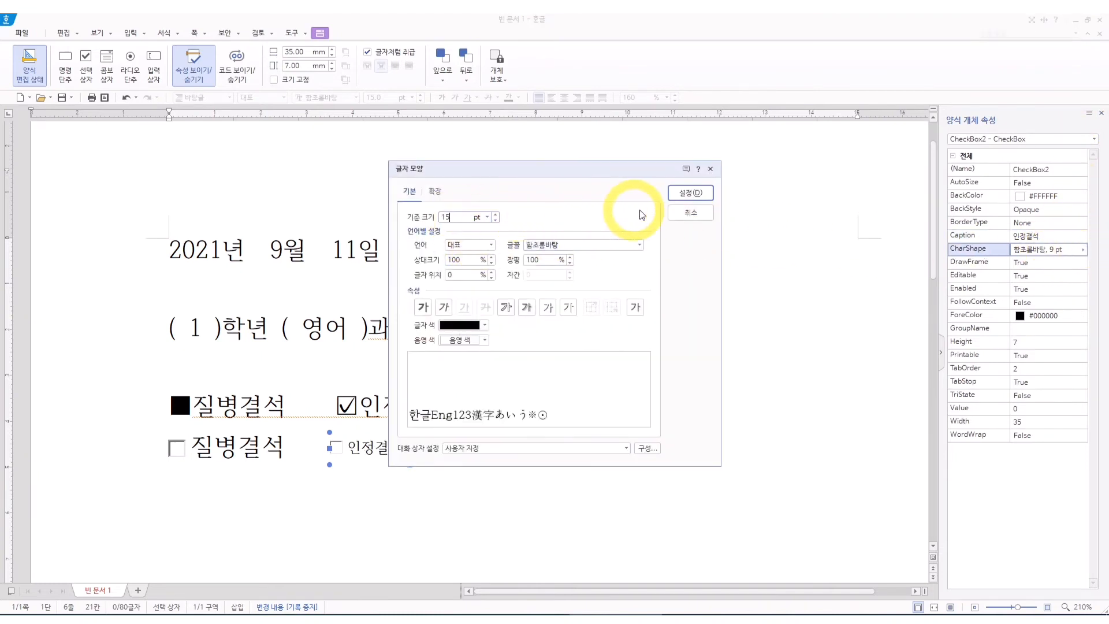
click(691, 193)
click(607, 448)
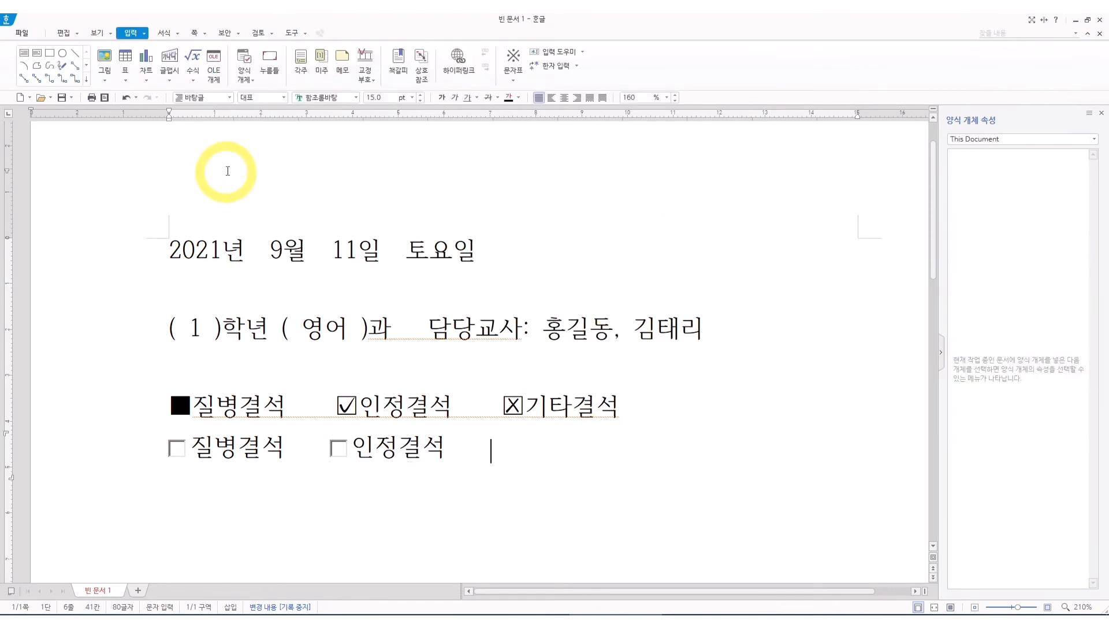
Insert a third checkbox form object after 인정결석 and set its Caption property to 기타결석.
click(243, 72)
click(283, 110)
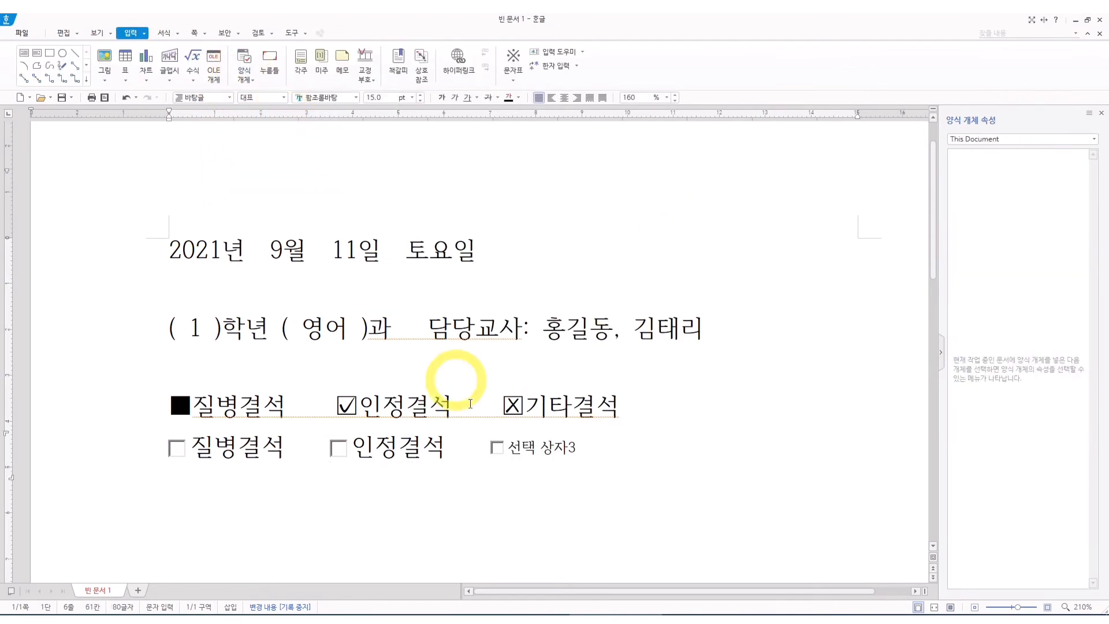
click(555, 448)
right_click(564, 448)
click(617, 592)
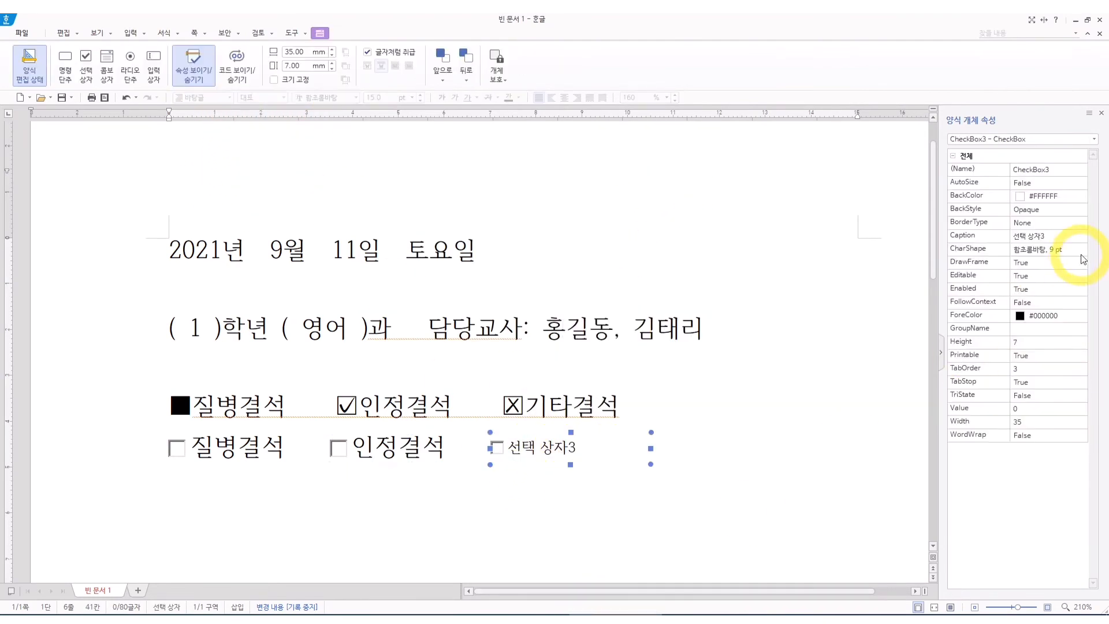
click(967, 237)
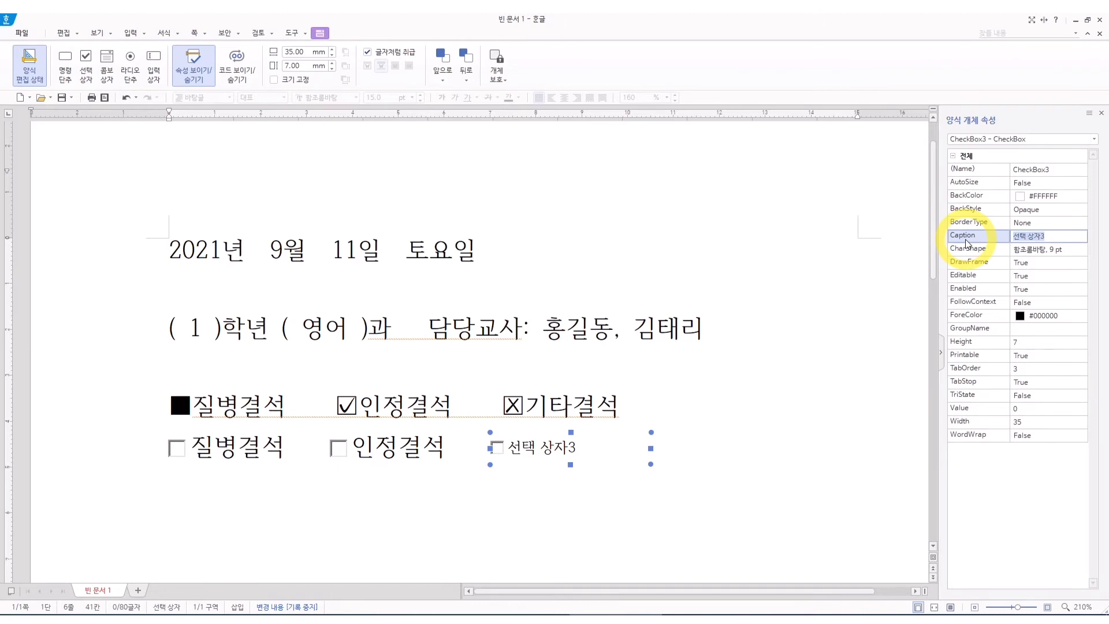
Set the 기타결석 checkbox's character size to 15 pt through its CharShape property and return to the text after it.
click(1062, 254)
click(1084, 250)
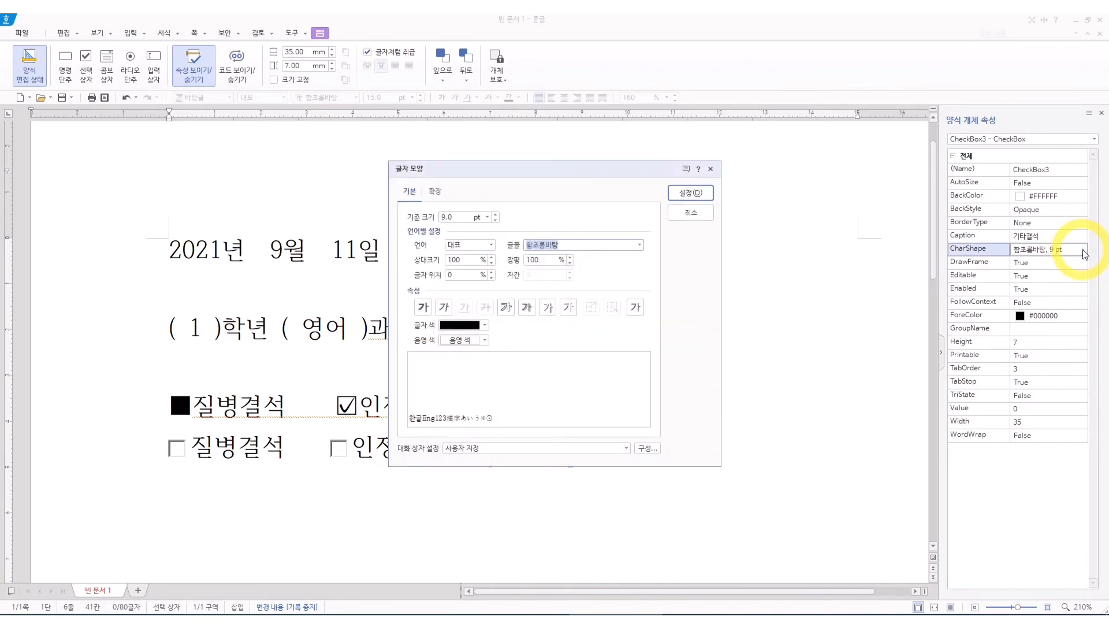
text(15)
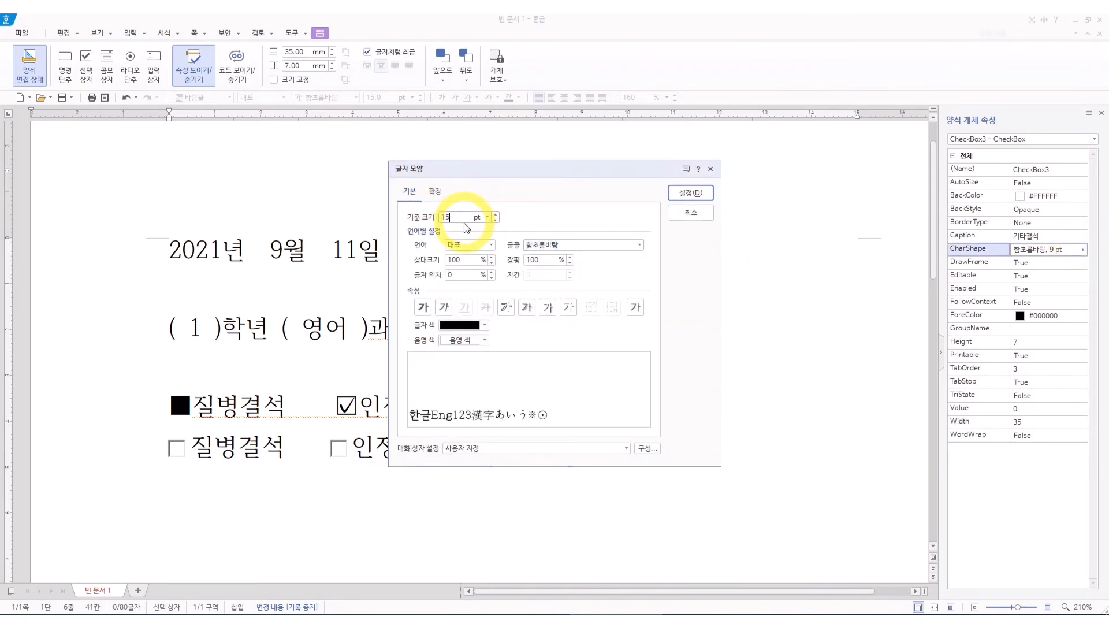
key(Return)
click(727, 437)
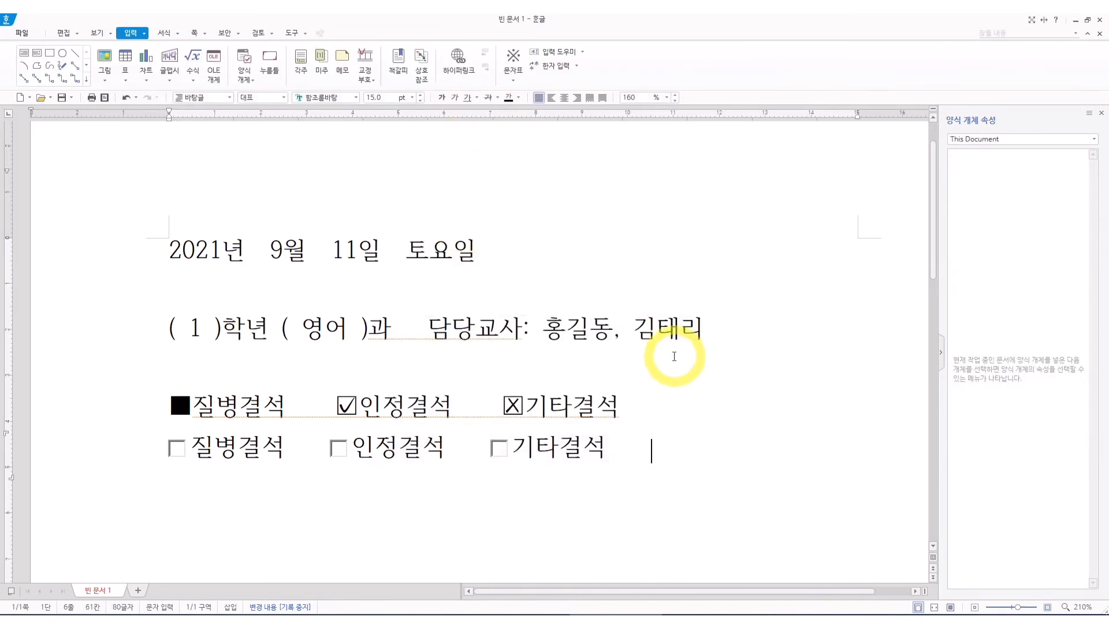
Resize the checkboxes to adjust their gaps, narrowing 인정결석 to fit its caption and making 질병결석 about 31.6 mm wide.
click(325, 451)
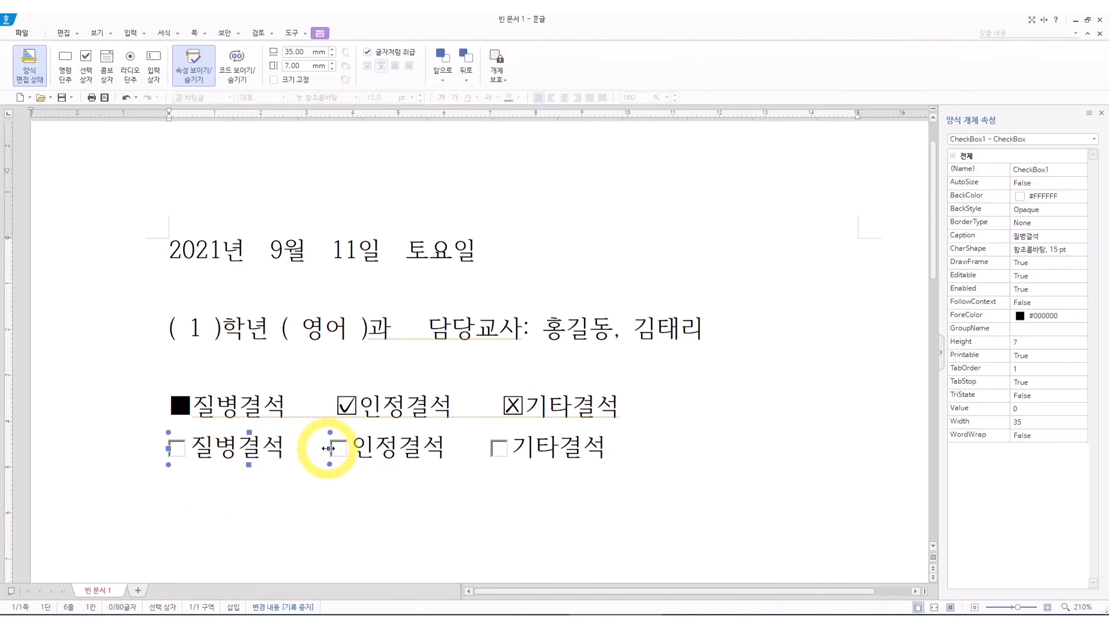
drag(328, 448, 422, 448)
drag(500, 448, 523, 456)
click(395, 450)
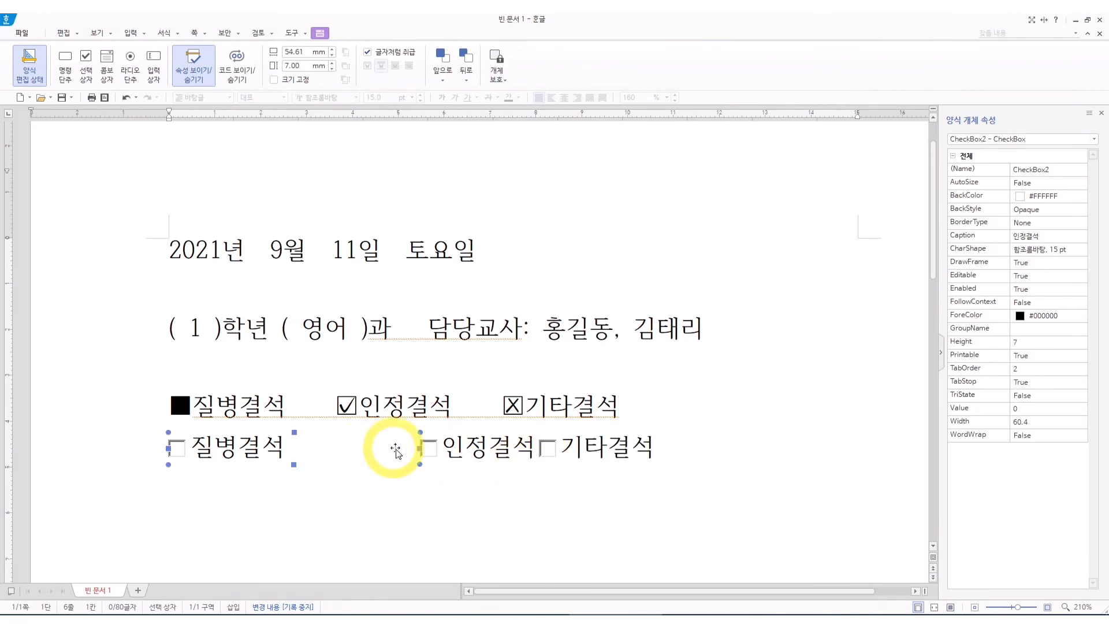
drag(420, 448, 292, 448)
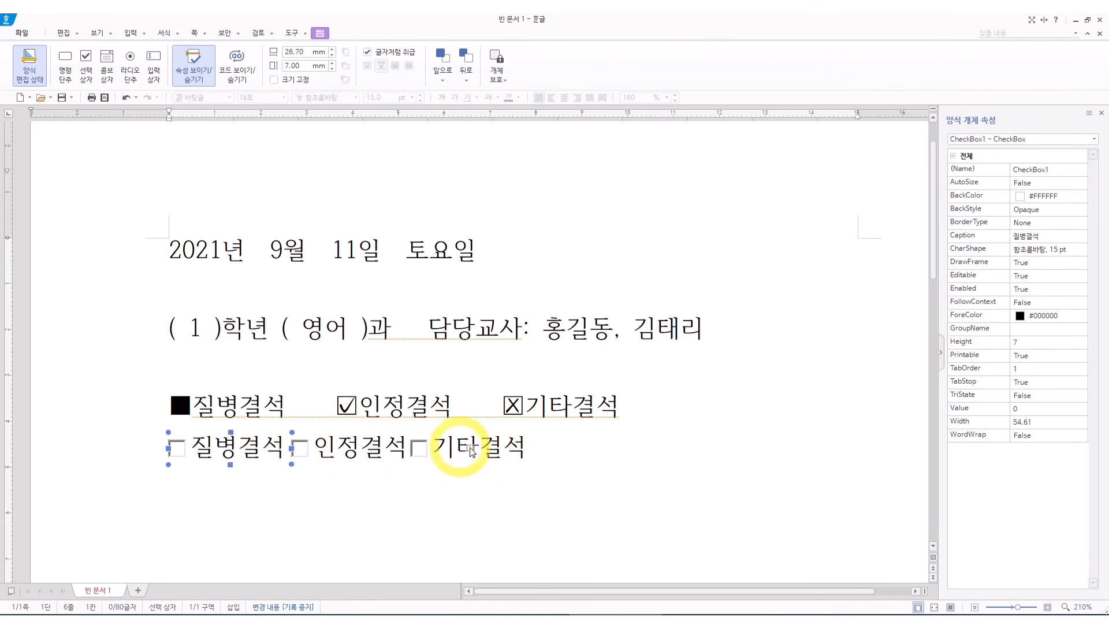
click(646, 452)
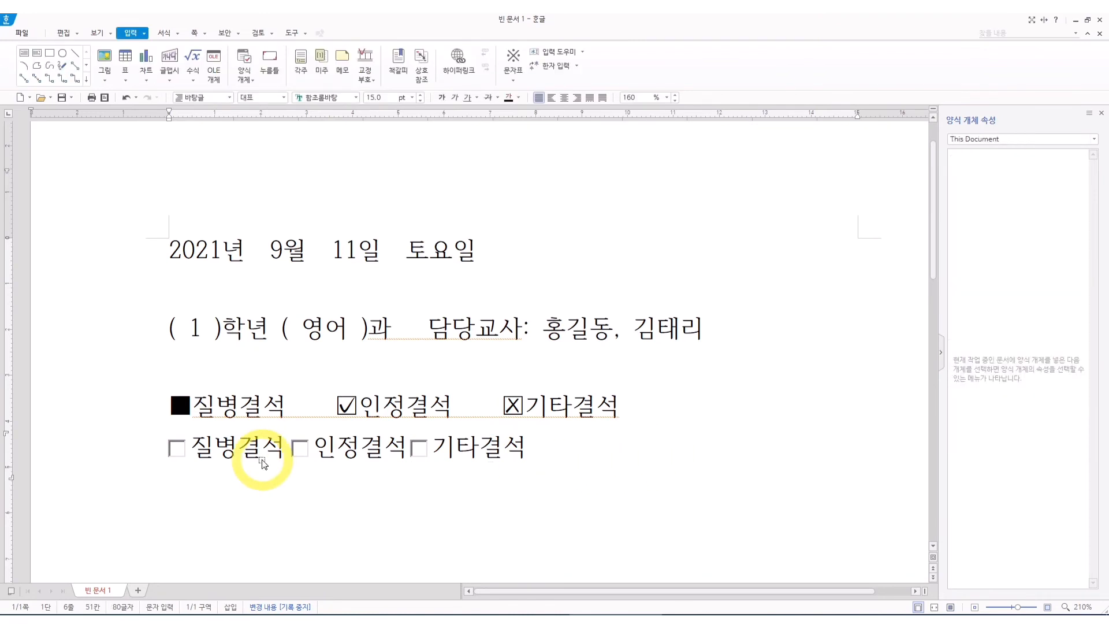
click(169, 449)
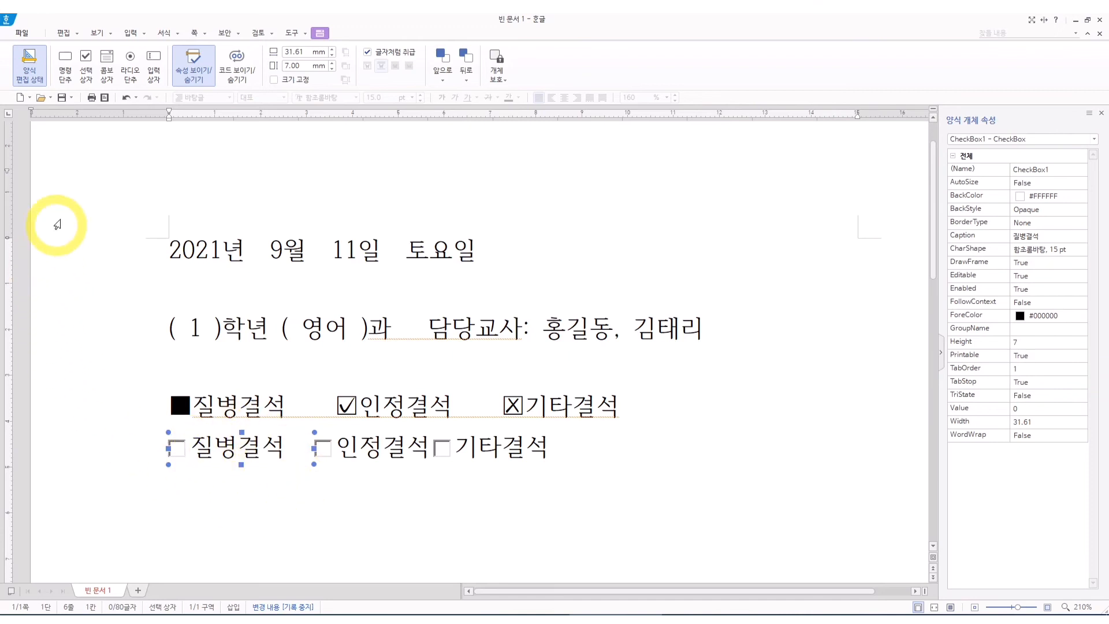
Turn off form edit mode and check the 질병결석, 인정결석 and 기타결석 boxes.
click(36, 72)
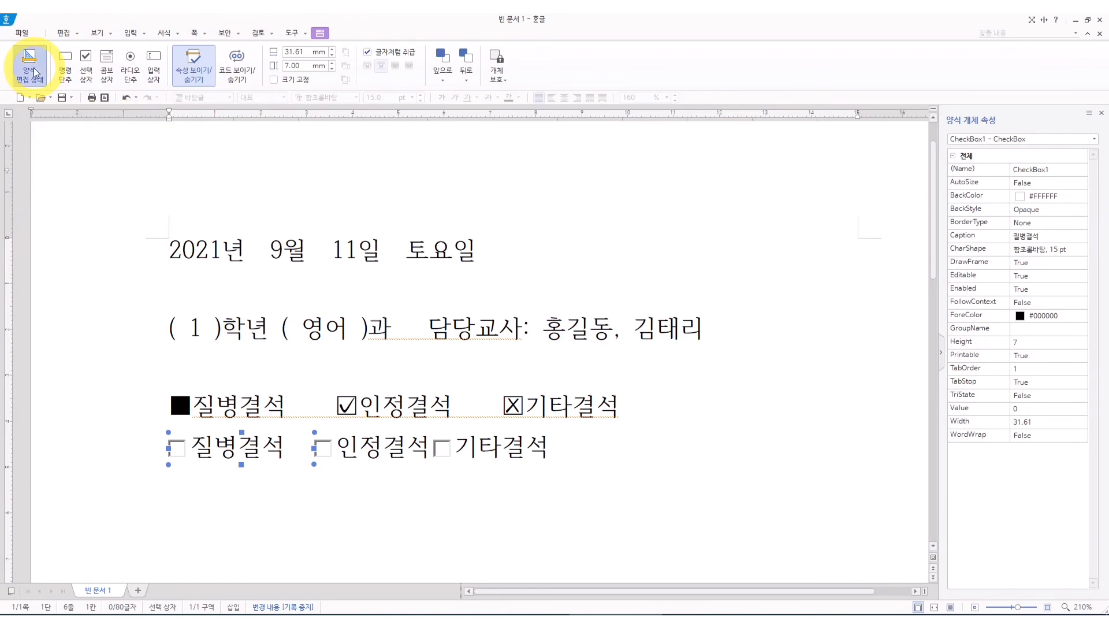
click(34, 72)
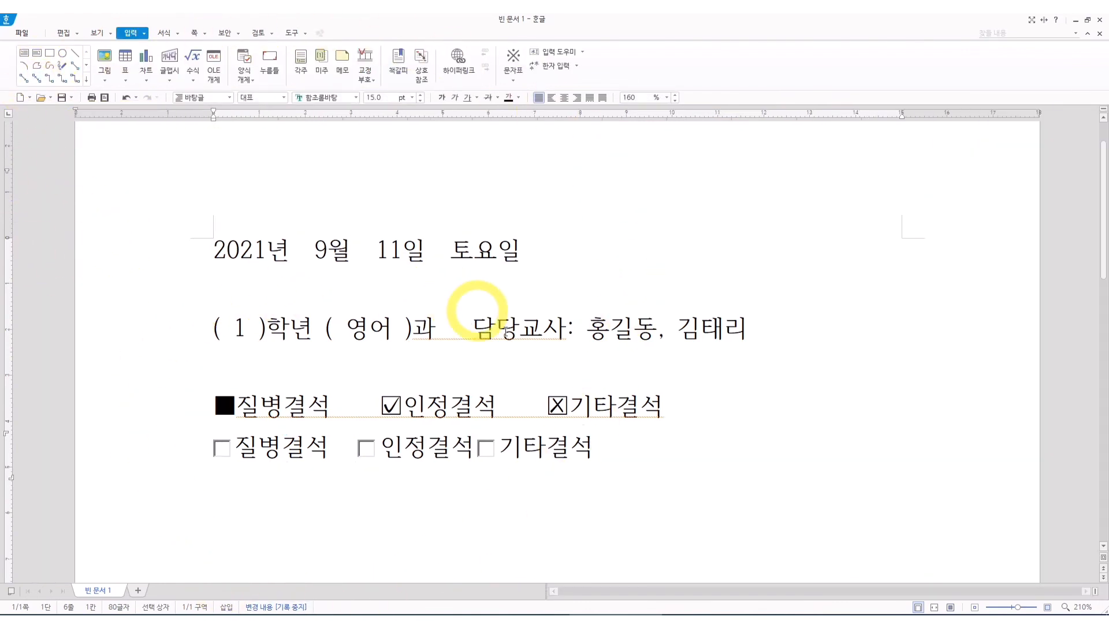
click(224, 449)
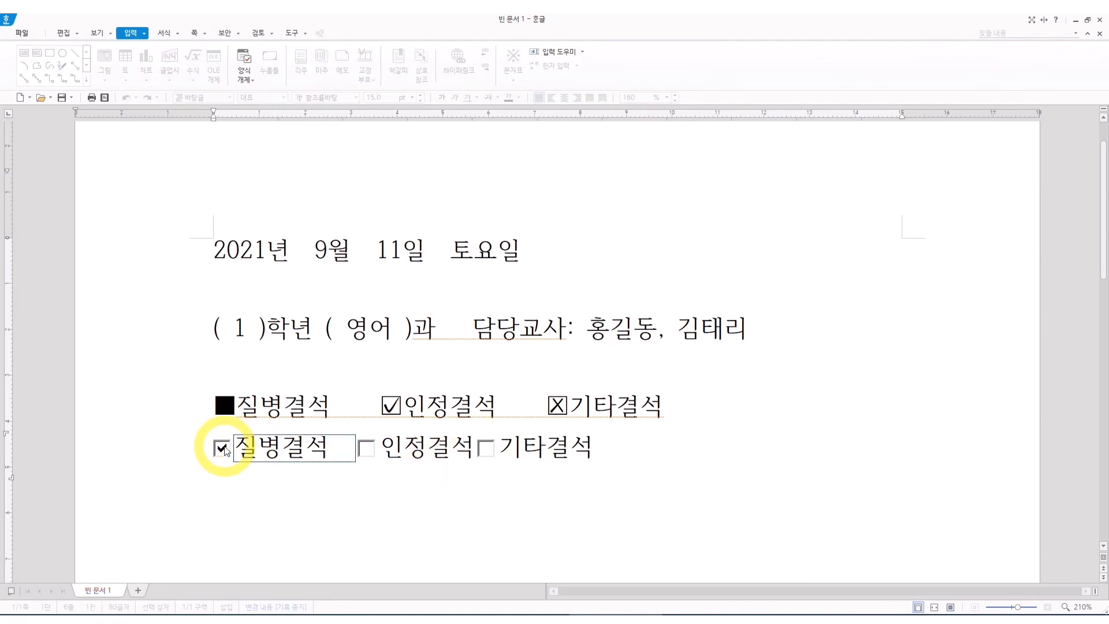
click(366, 448)
click(486, 448)
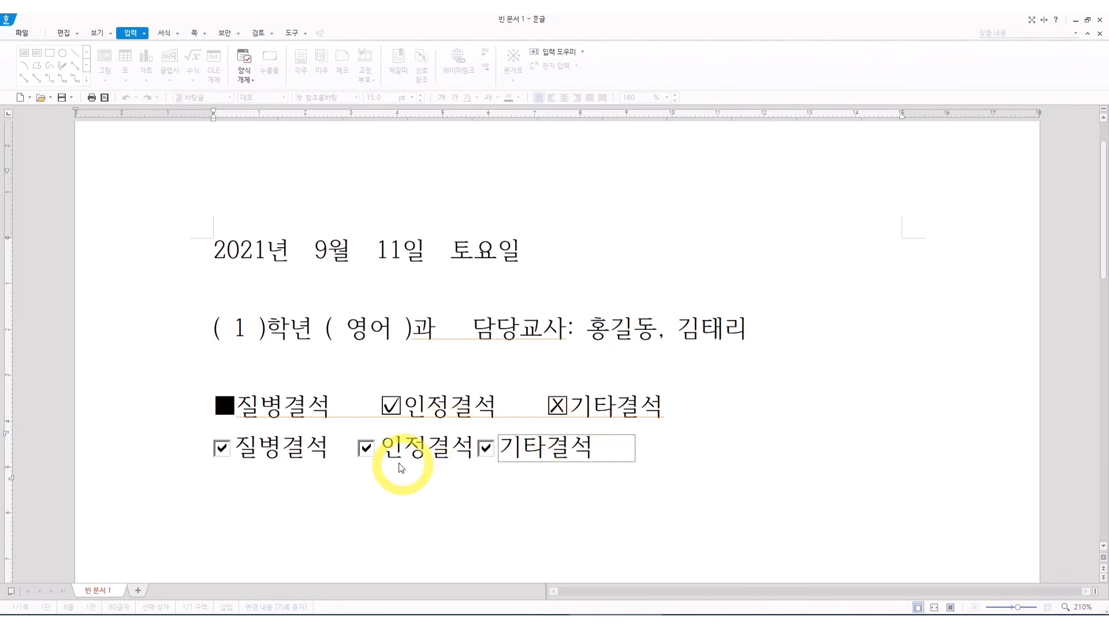
Toggle the 인정결석 checkbox off and on, and clear 기타결석 and 질병결석 so only 인정결석 is checked.
click(366, 448)
click(367, 448)
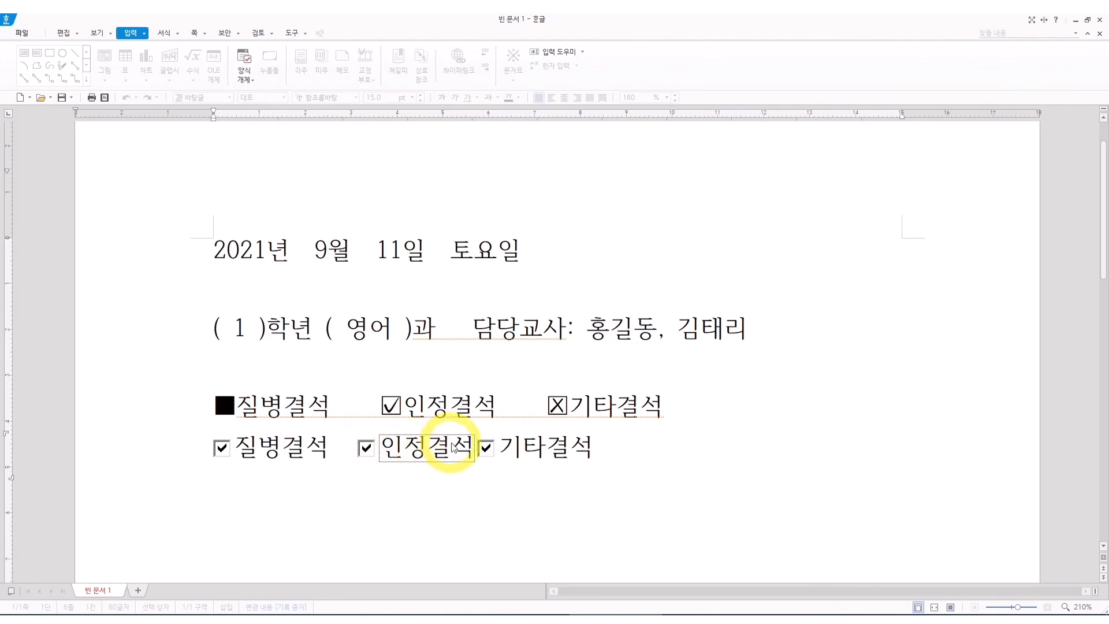
click(486, 448)
click(222, 448)
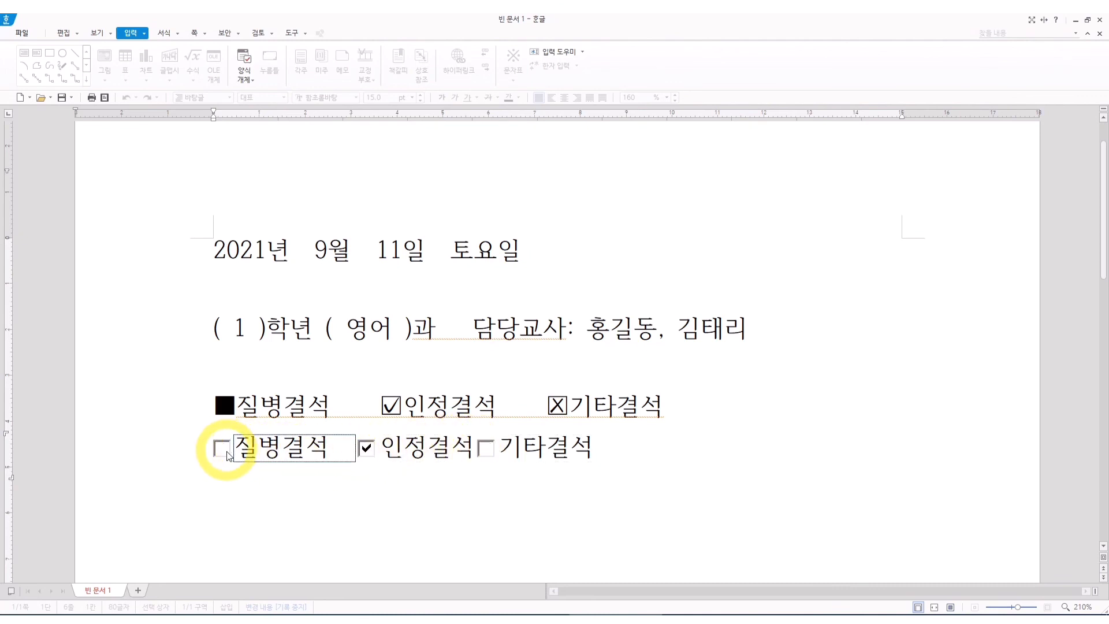
click(250, 507)
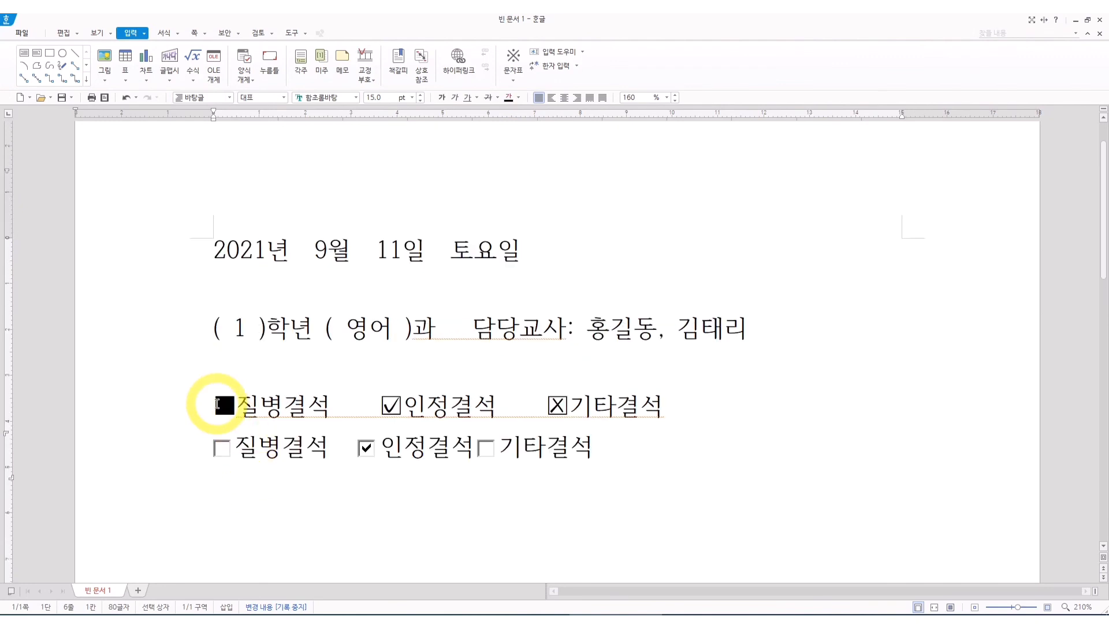
Test the 질병결석 checkbox by checking and clearing it, and place the cursor before 9월 in the date line.
click(222, 449)
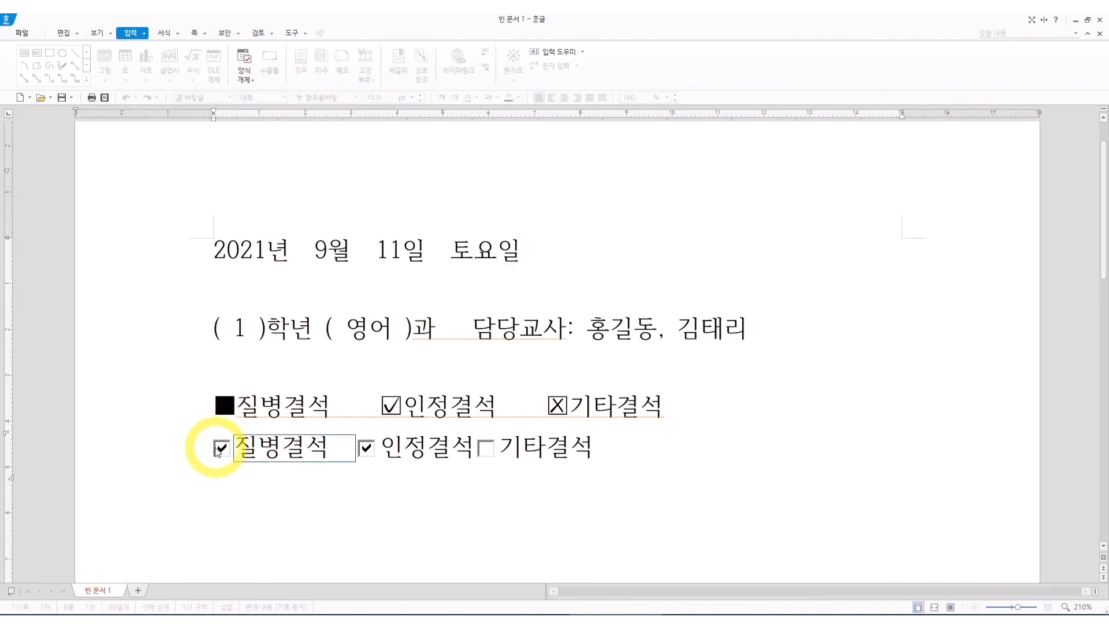
click(246, 79)
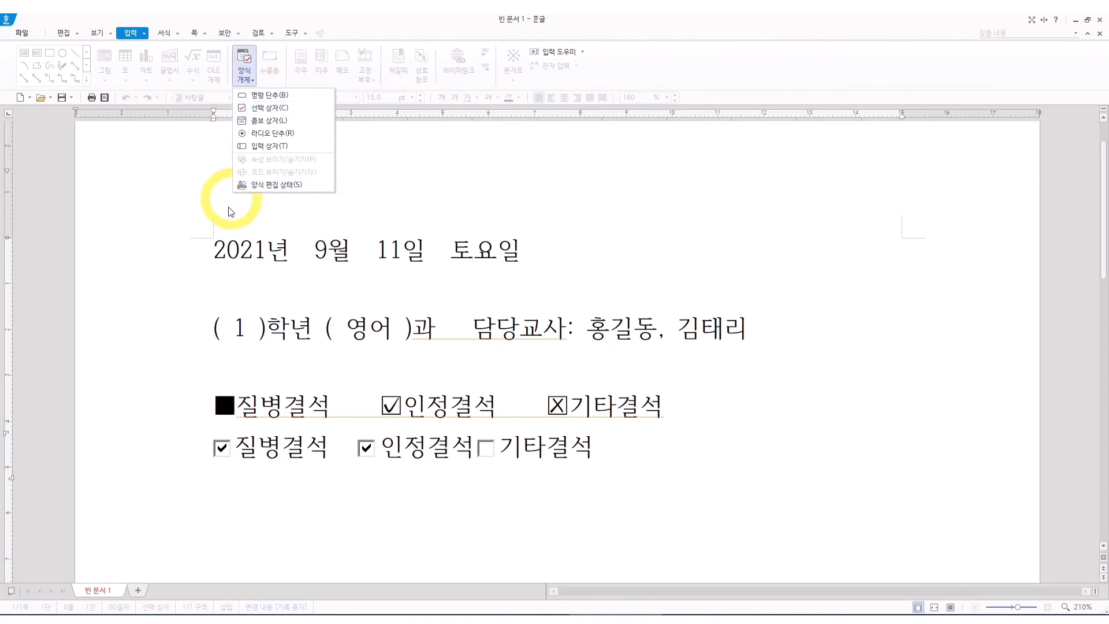
click(215, 252)
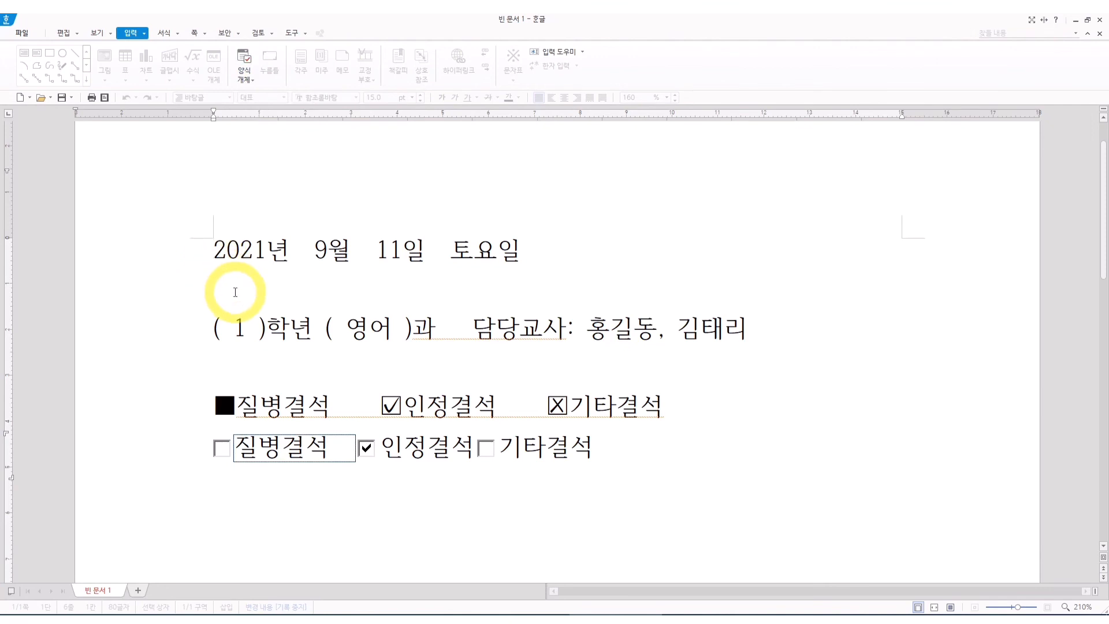
click(309, 276)
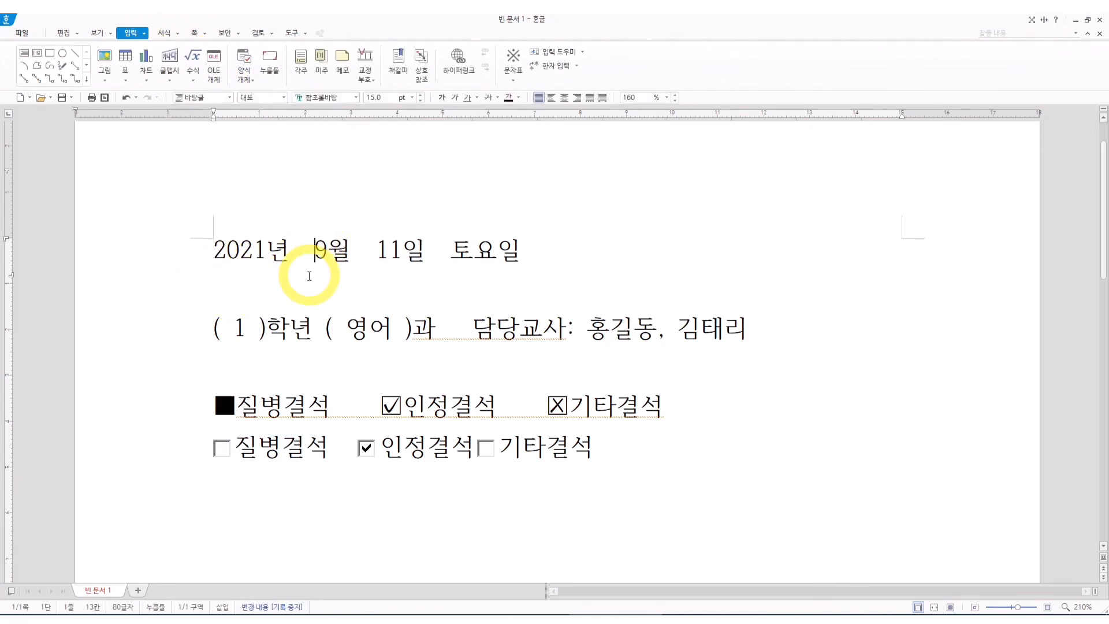